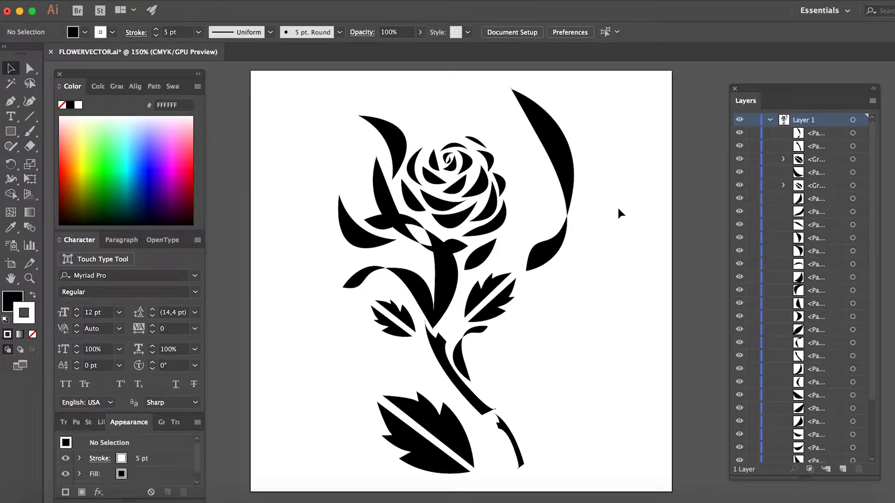
Select all the rose artwork on Layer 1 and release it to separate layers in sequence
click(443, 200)
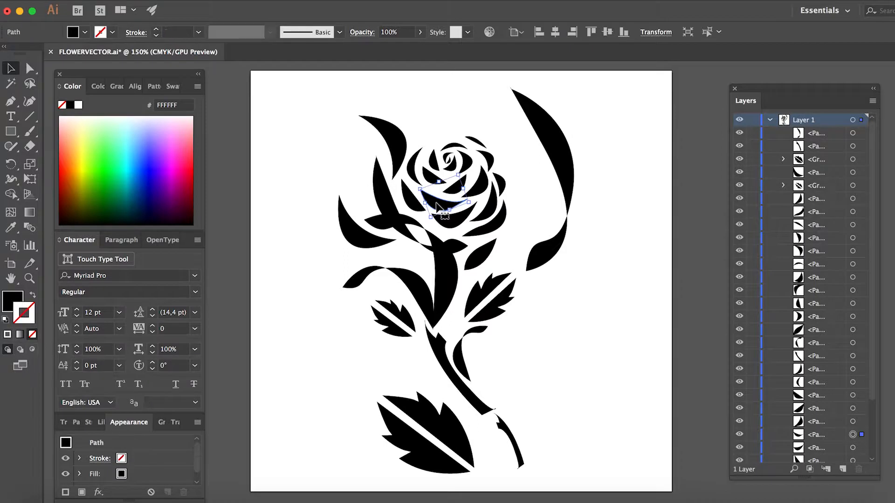
click(853, 119)
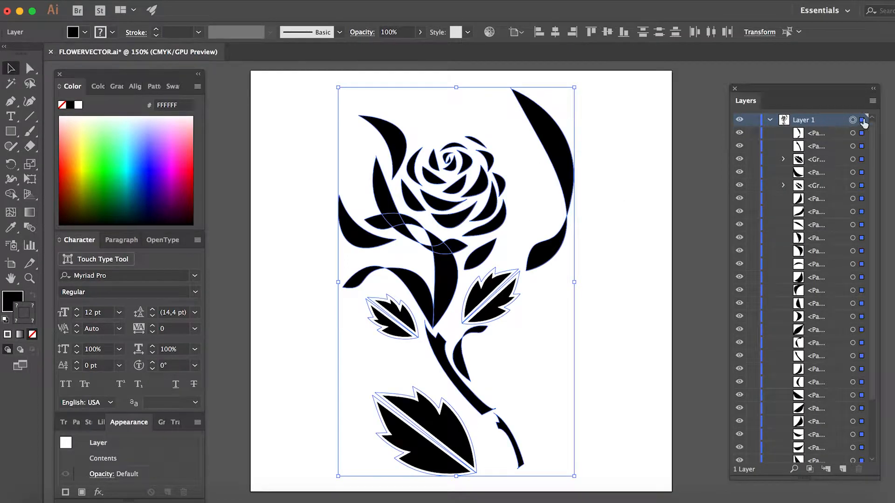
click(871, 103)
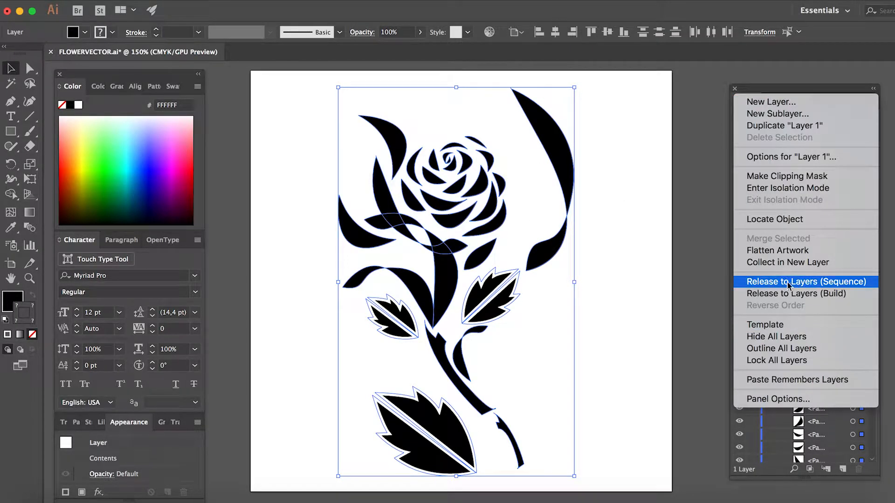
click(798, 282)
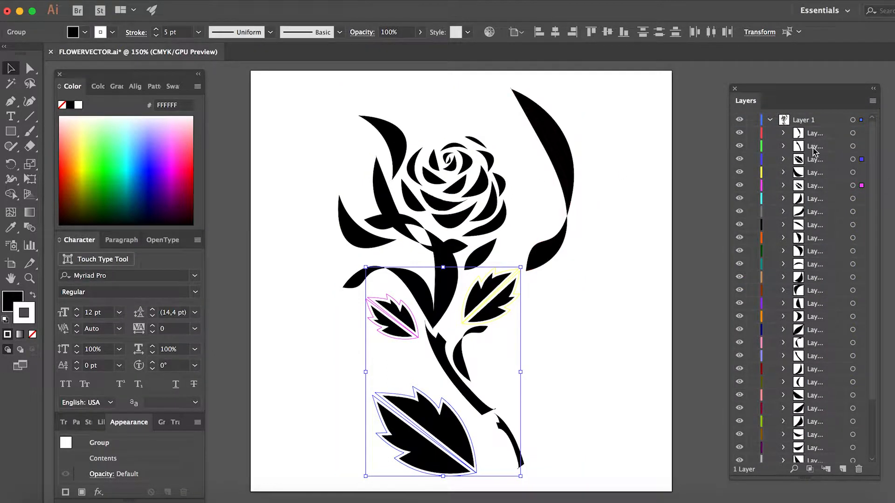
Move all the released sublayers out of Layer 1 to the top level of the layer list
click(810, 134)
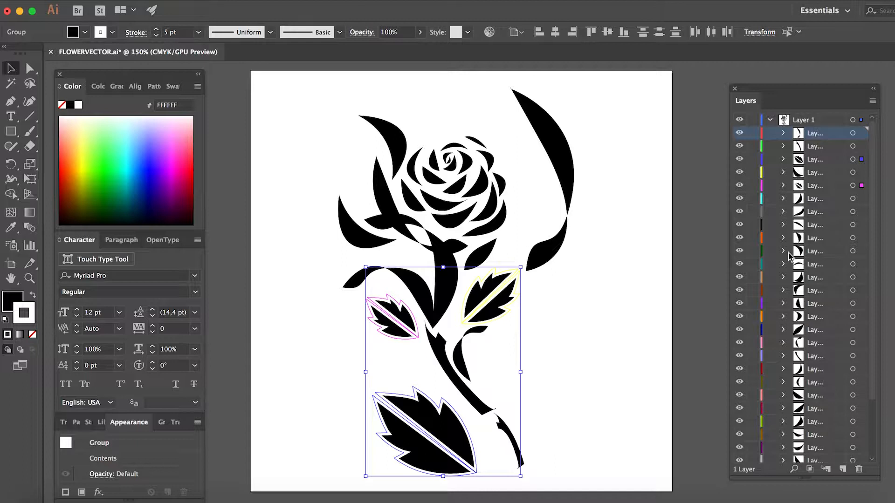
scroll(821, 315, down, 5)
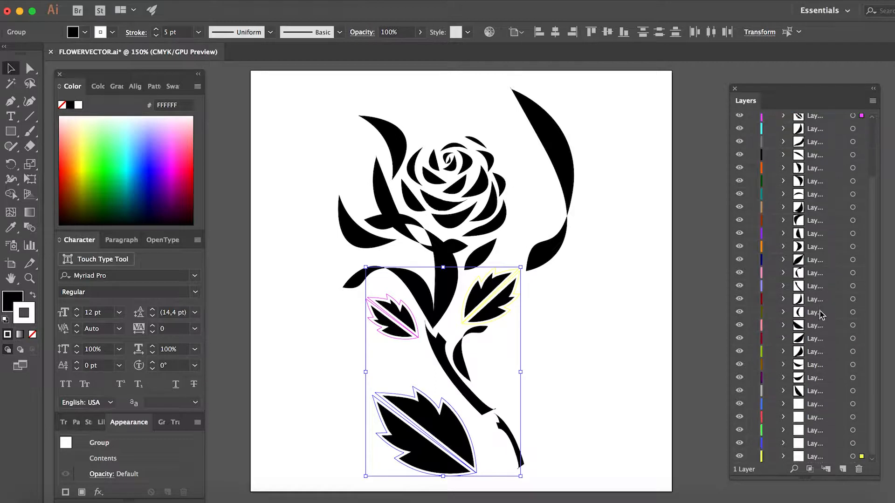
shift+click(819, 458)
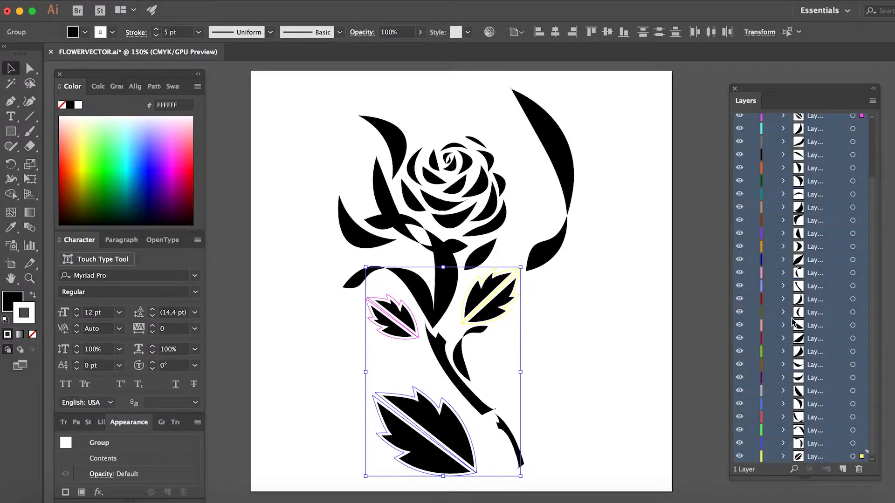
scroll(808, 300, up, 5)
scroll(831, 203, down, 5)
drag(813, 399, 816, 463)
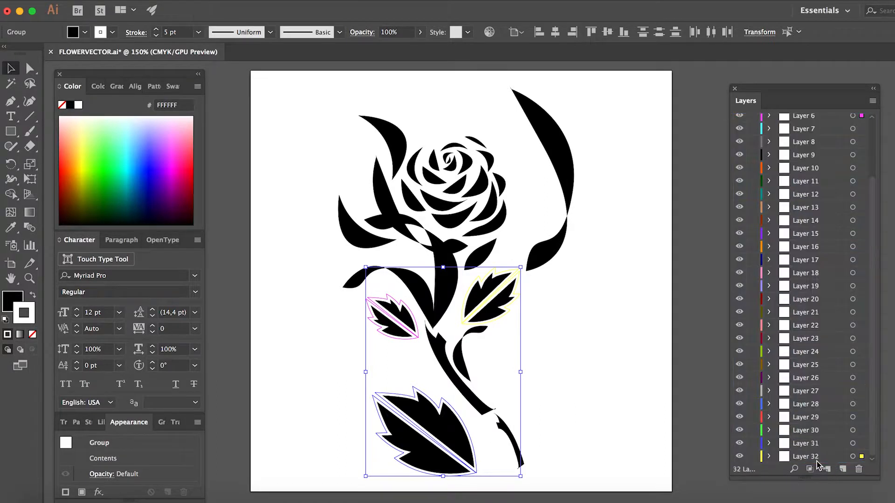
Delete the emptied Layer 1 and deselect the artwork
scroll(818, 387, up, 3)
drag(808, 121, 858, 468)
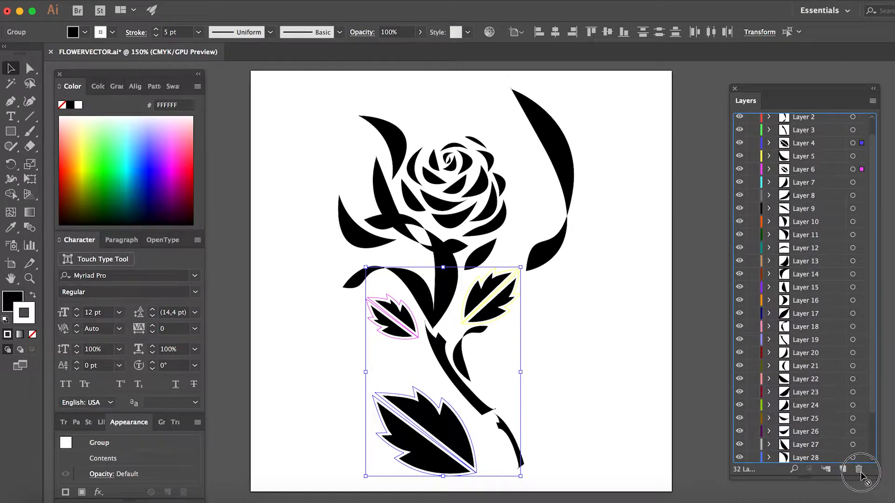
click(607, 208)
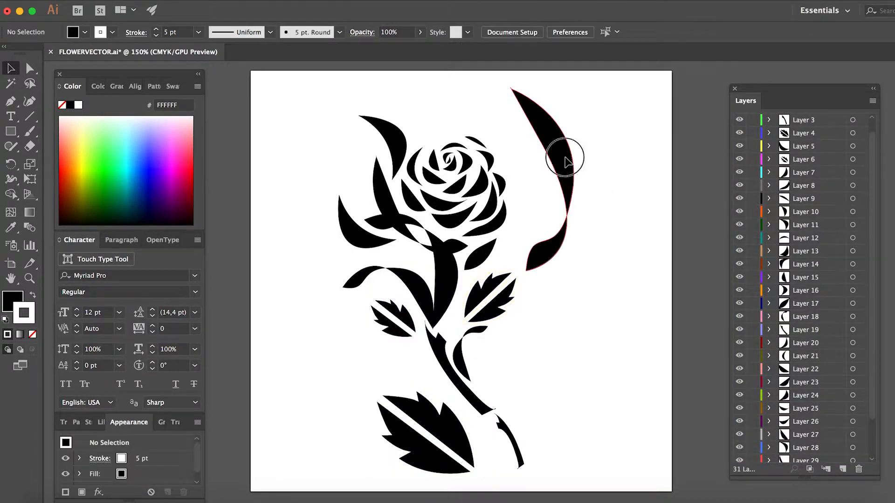
Select individual shapes of the rose to check which layer each one is on
click(565, 160)
click(480, 185)
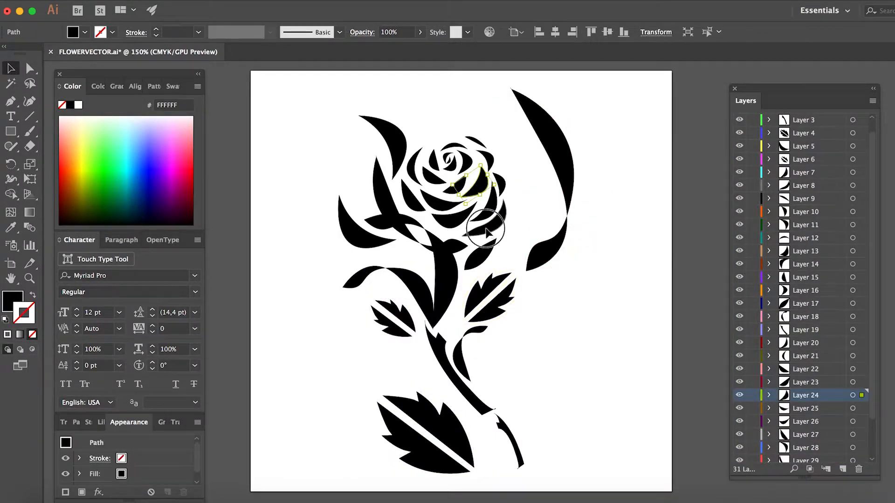
click(513, 251)
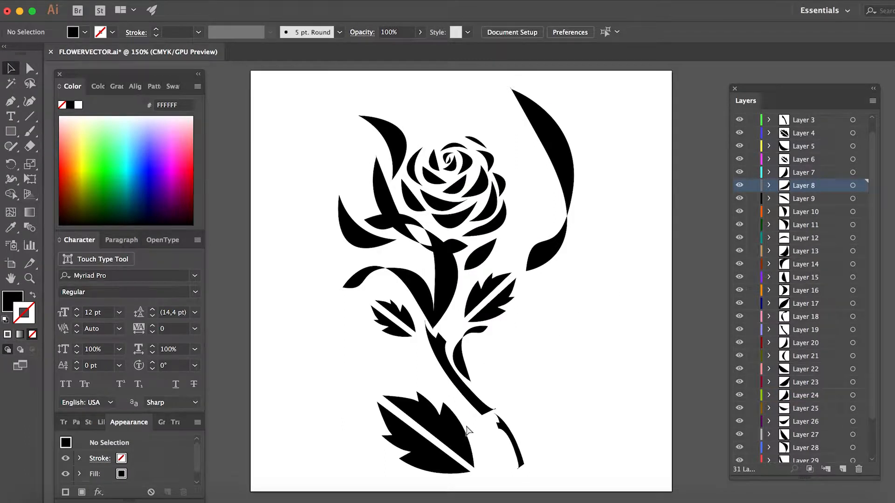
Switch to After Effects and import FLOWERVECTOR.ai from the footages folder as a Composition with Document Size footage dimensions
click(289, 496)
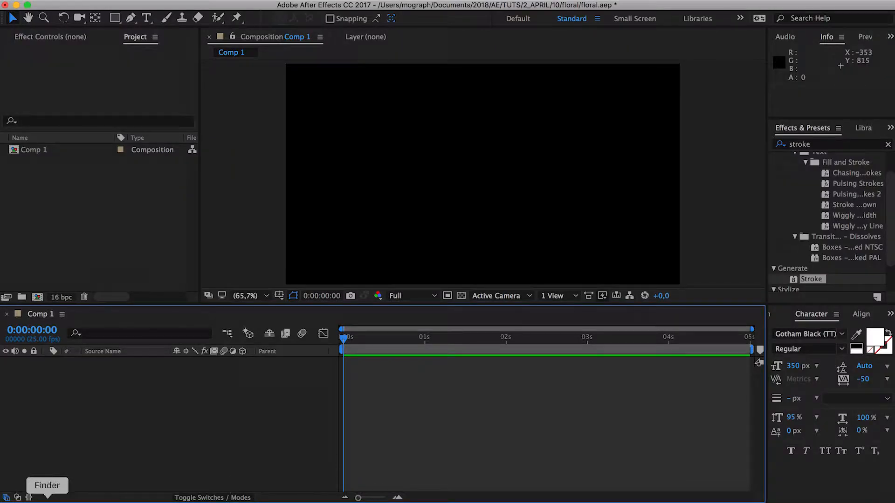
click(47, 496)
click(687, 79)
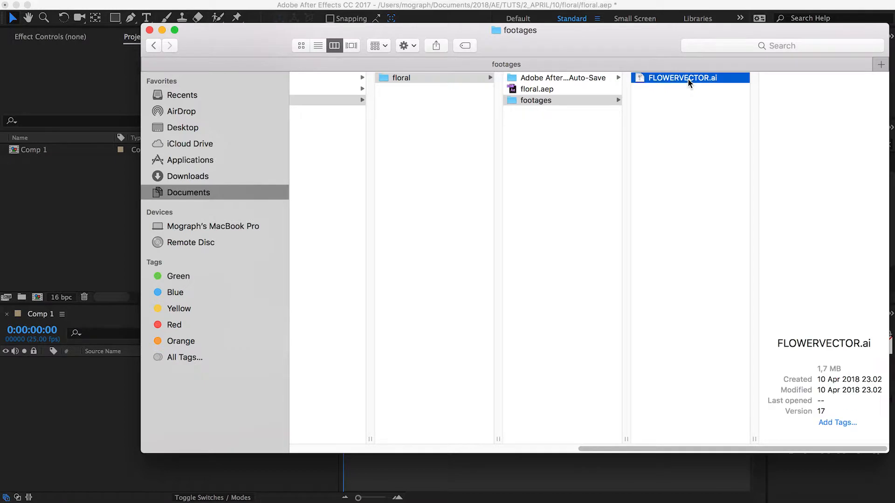
drag(690, 77, 76, 226)
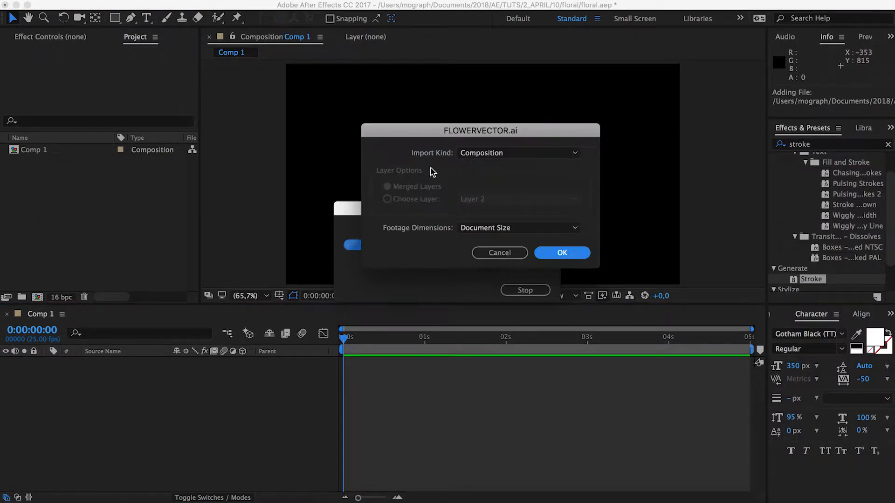
click(474, 155)
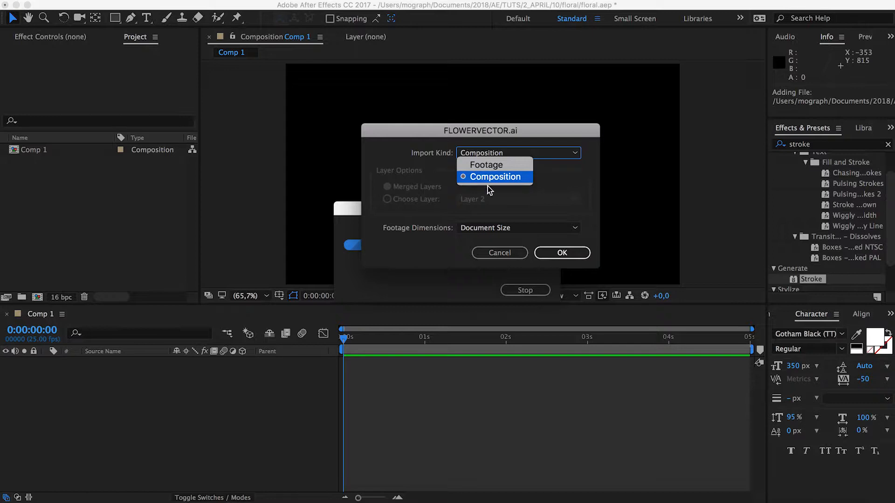
click(561, 256)
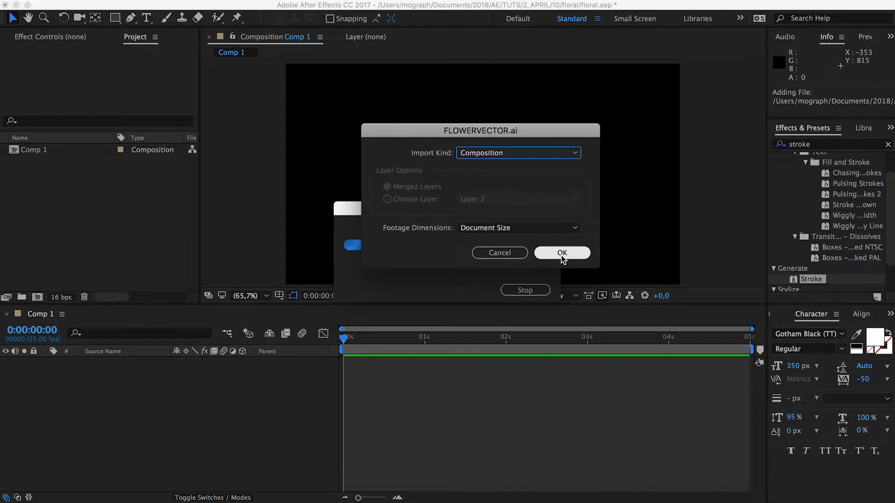
click(566, 253)
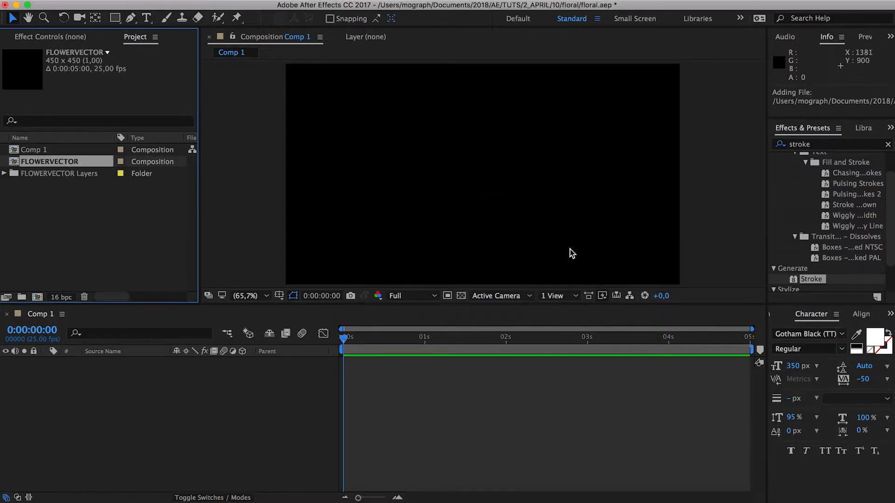
Open the FLOWERVECTOR composition and set its background color to red FF3636
double_click(44, 162)
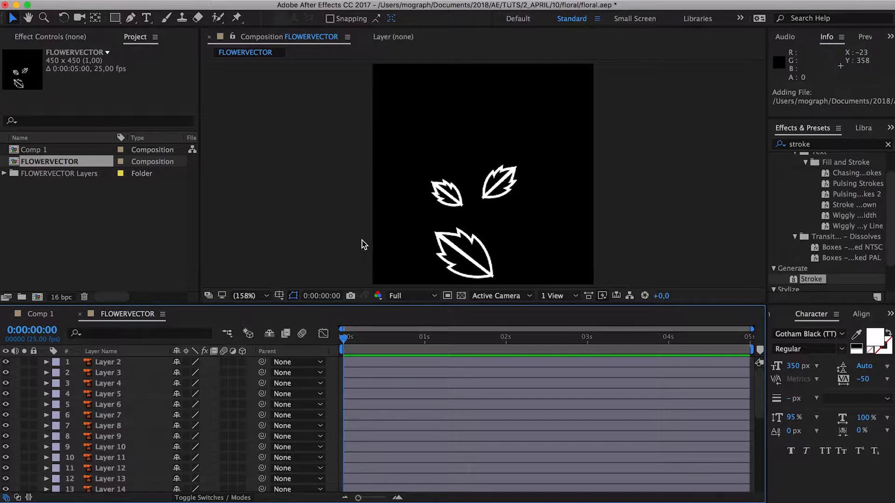
key(super+k)
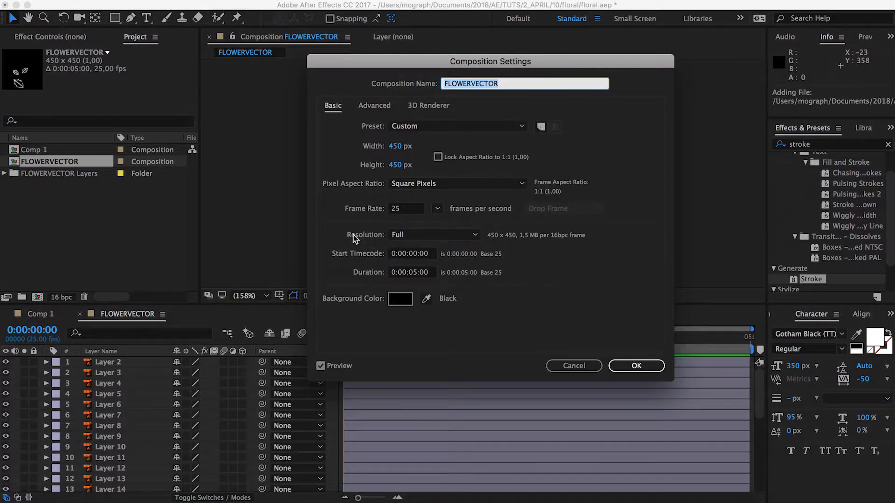
click(400, 298)
click(183, 266)
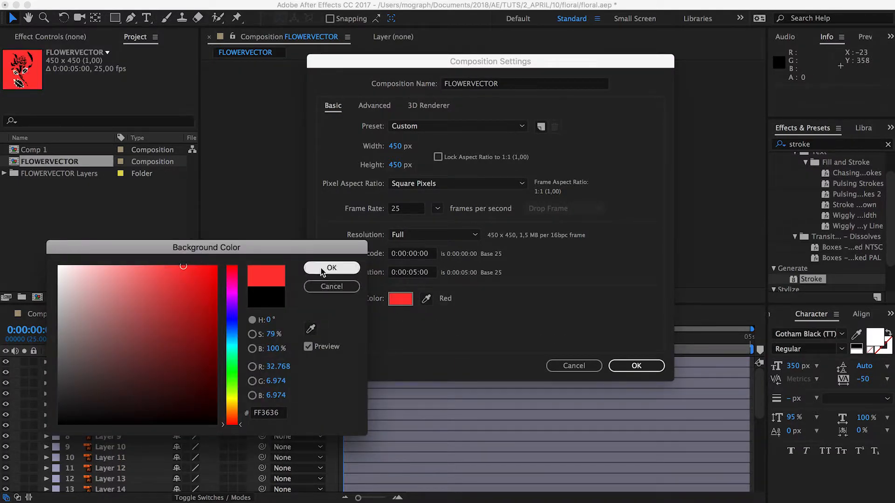
click(331, 268)
click(635, 366)
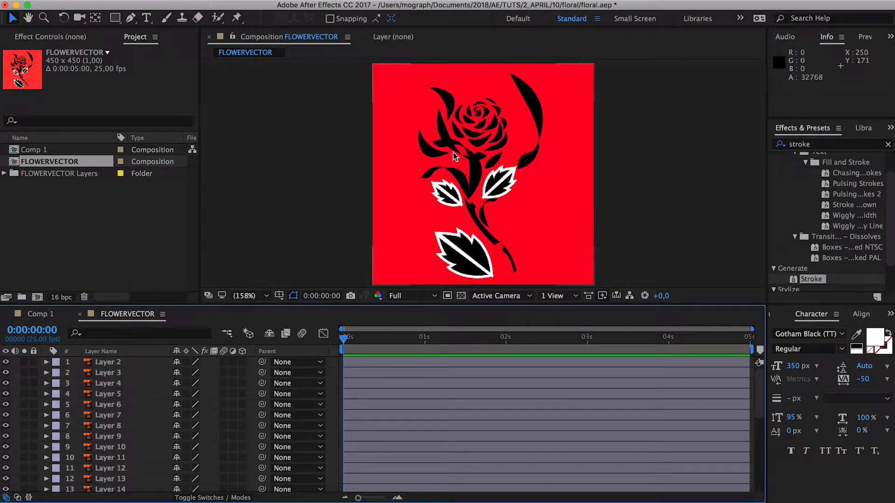
Switch to Illustrator, remove the white stroke from all three serrated leaf groups, and save the file
click(445, 495)
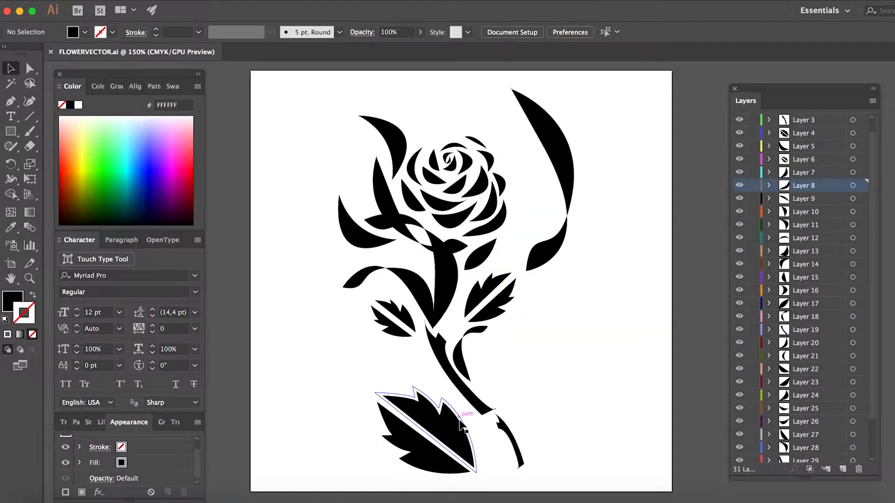
click(461, 424)
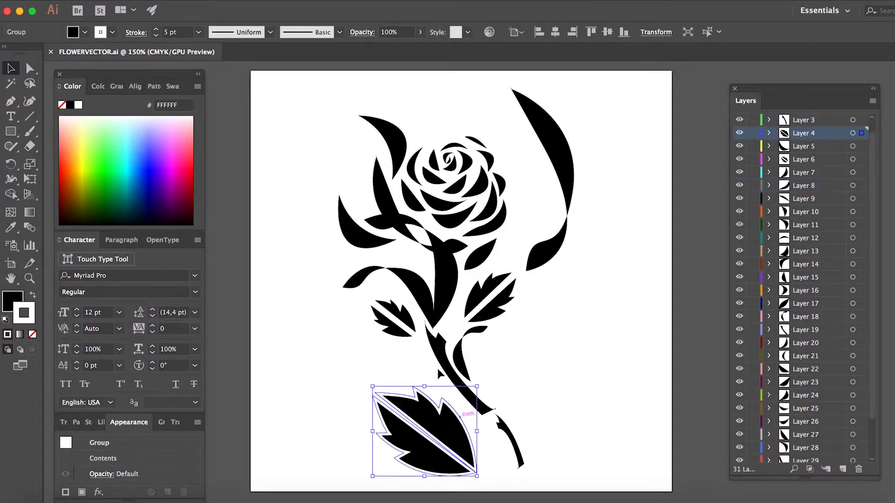
click(31, 333)
click(490, 295)
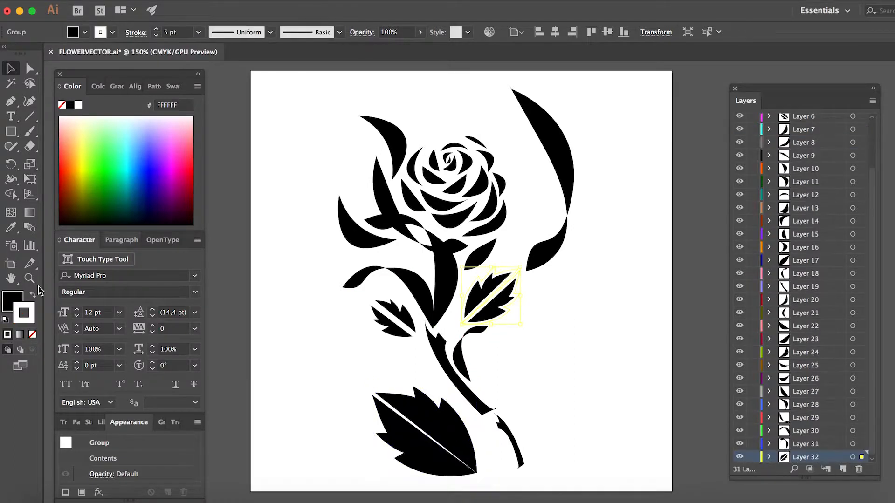
click(32, 334)
click(382, 316)
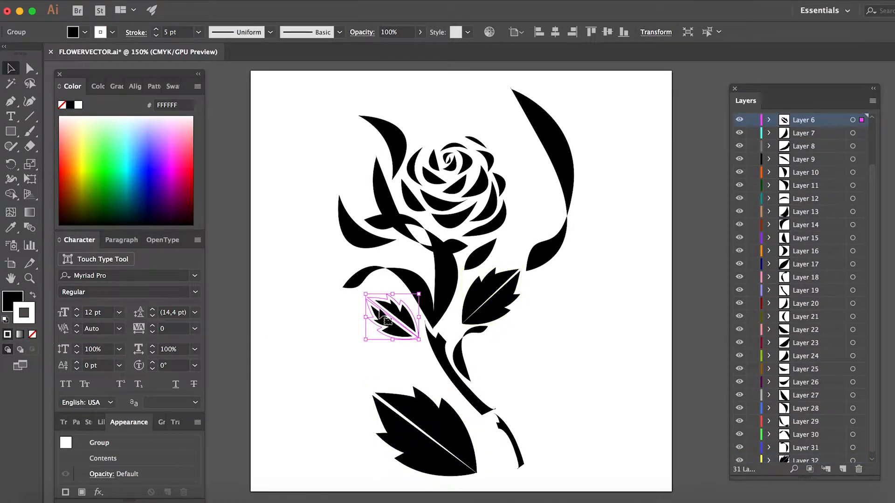
click(32, 333)
click(573, 333)
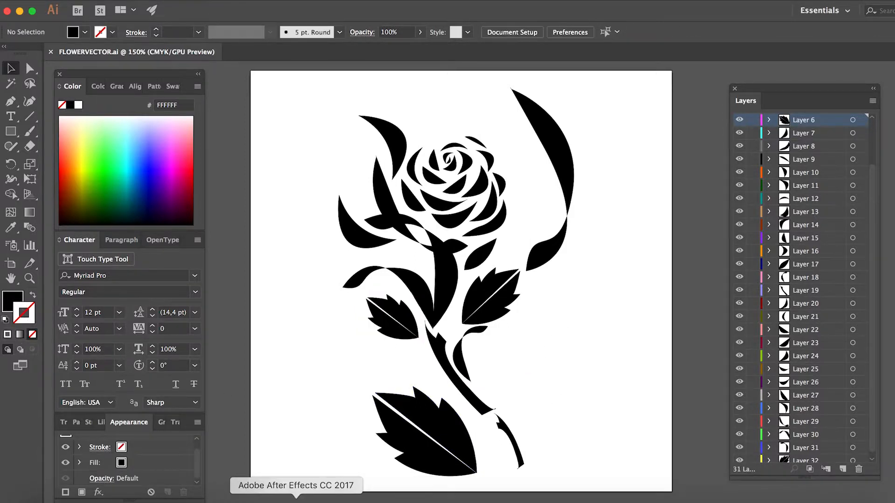
Switch back to After Effects and look through the layers of the FLOWERVECTOR composition
click(280, 498)
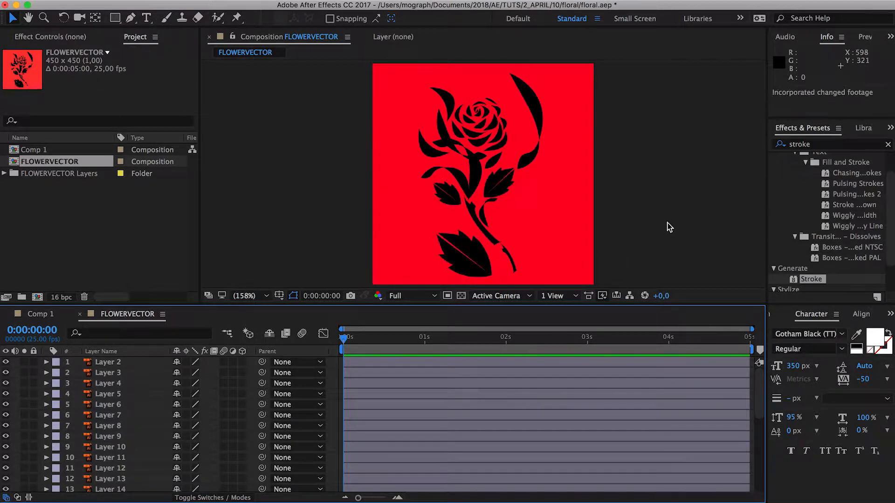
click(674, 205)
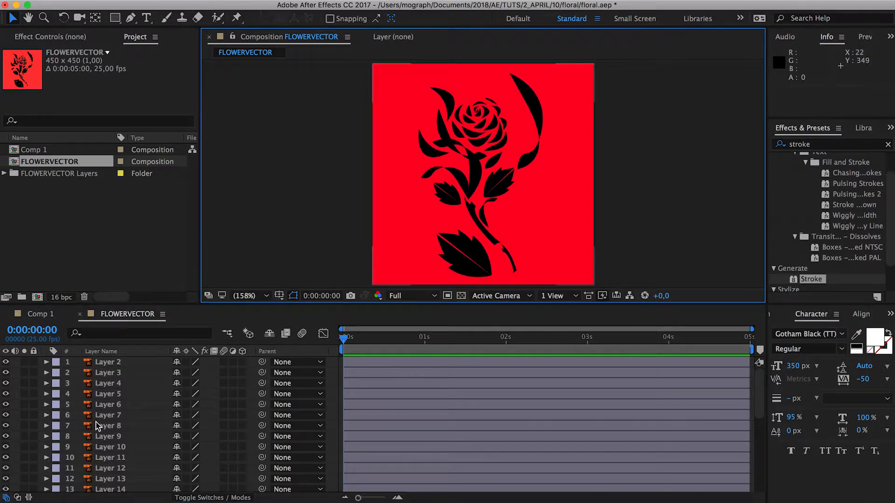
click(96, 419)
scroll(98, 416, down, 6)
click(111, 425)
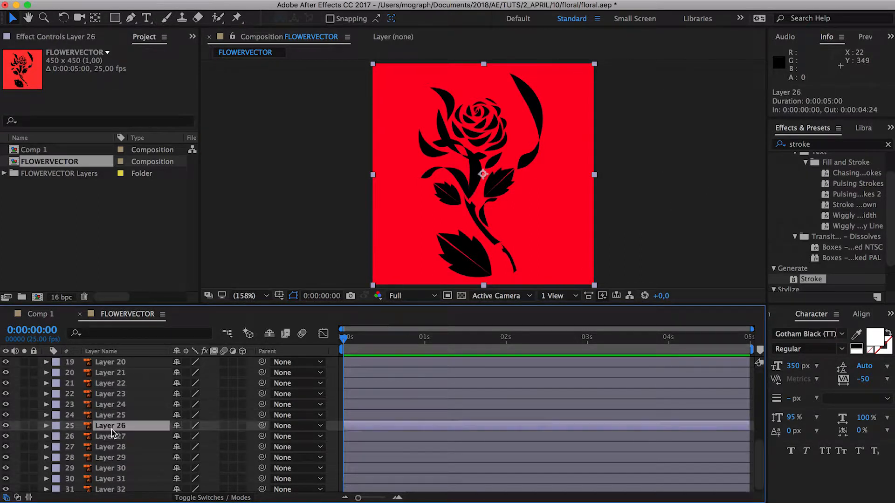
click(116, 447)
click(117, 470)
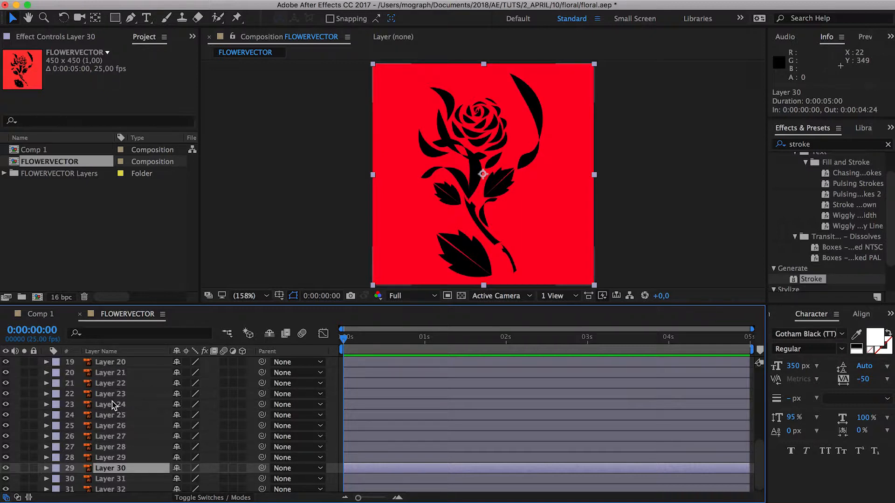
Solo Layer 30 and Layer 29 to inspect their shapes, and turn both solos off again
click(25, 469)
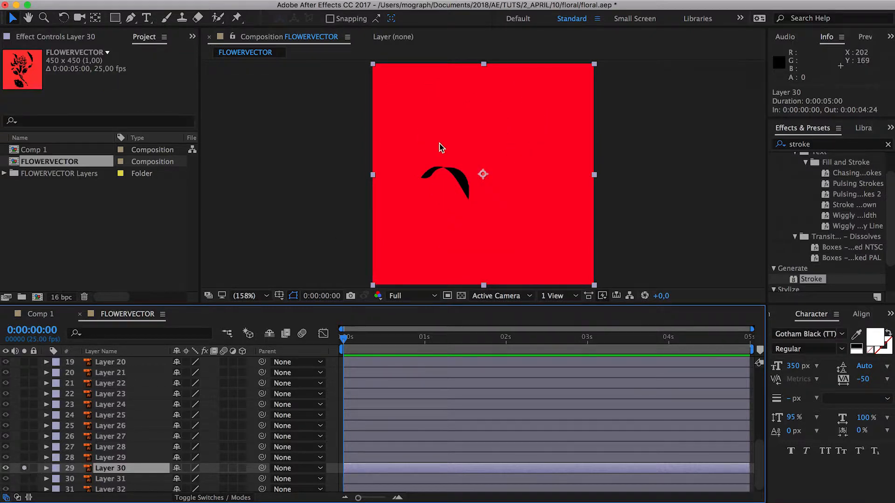
click(25, 458)
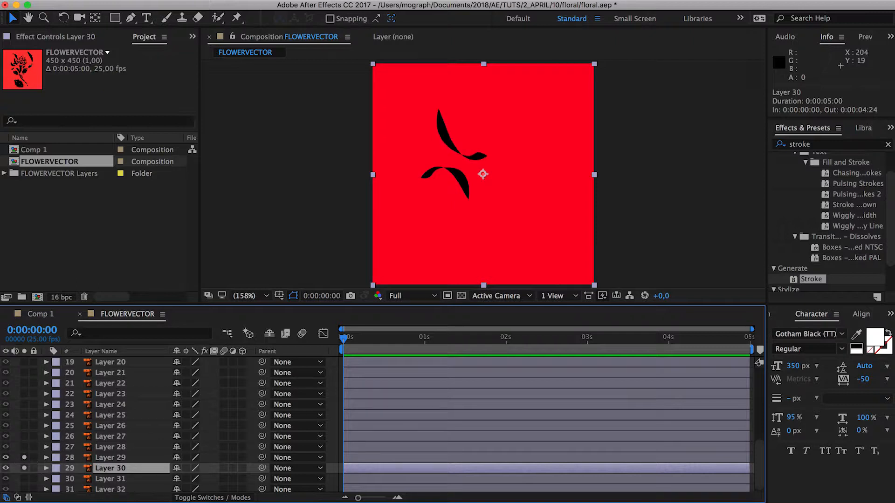
click(25, 468)
click(25, 458)
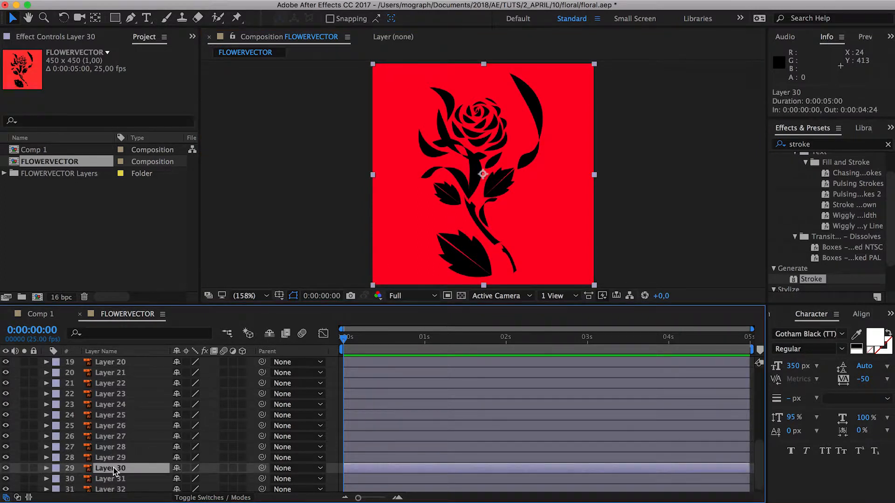
Create shape layers from all the vector layers in FLOWERVECTOR and inspect the Layer 12 Outlines shape up close
key(super+a)
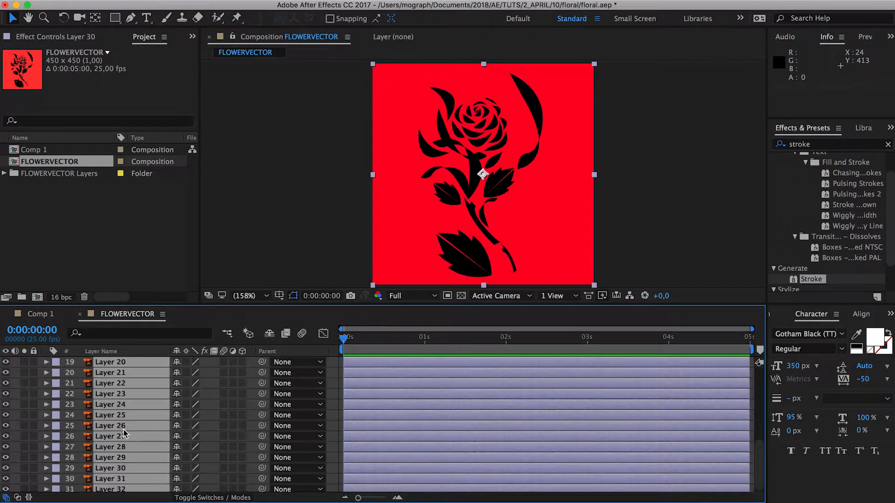
right_click(124, 433)
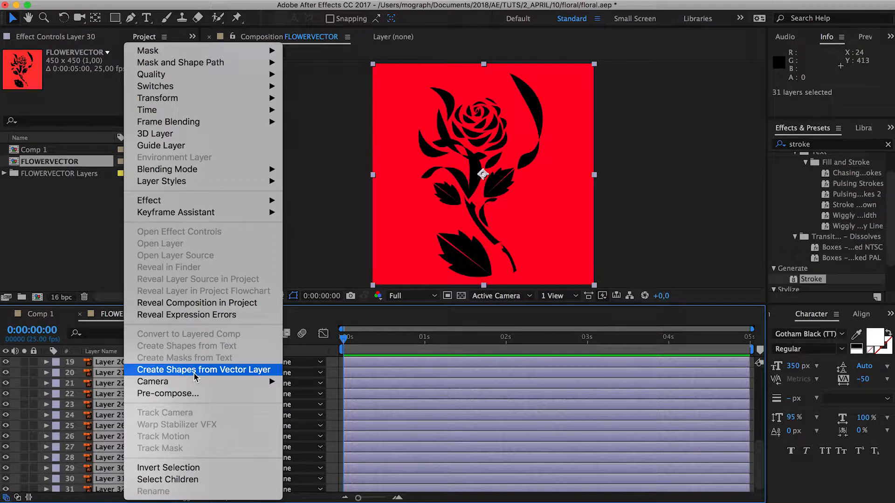
click(221, 371)
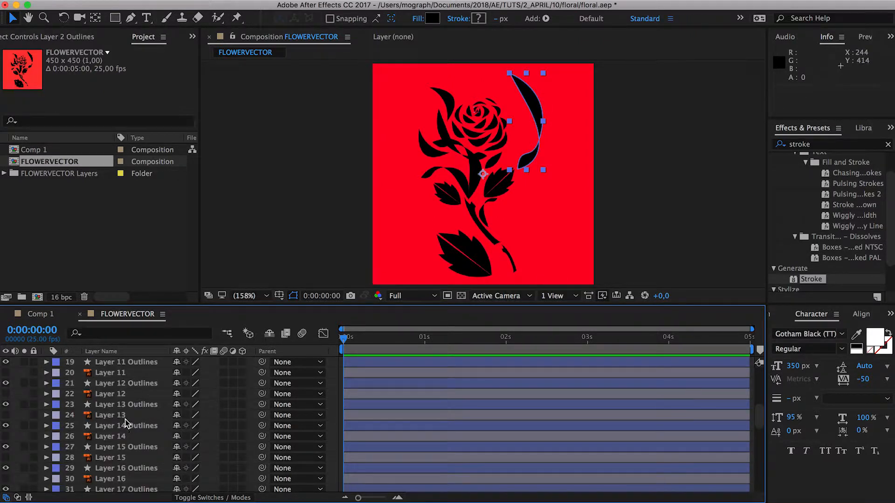
click(115, 387)
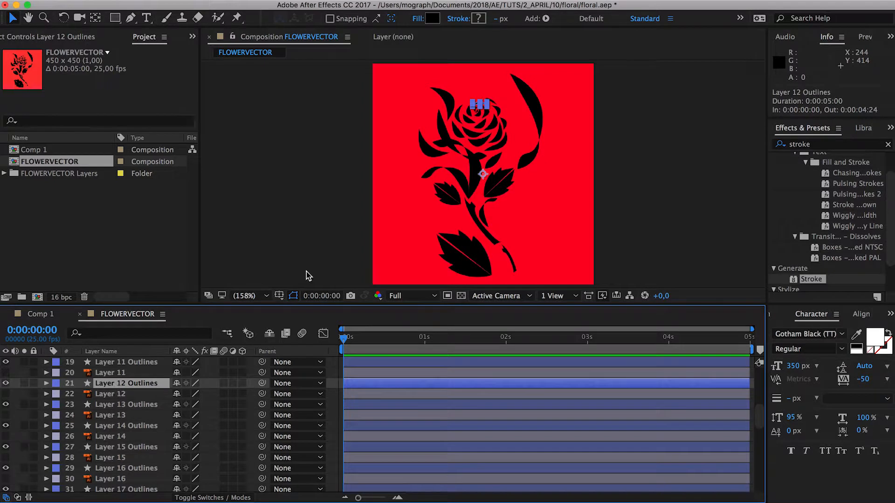
scroll(476, 106, up, 4)
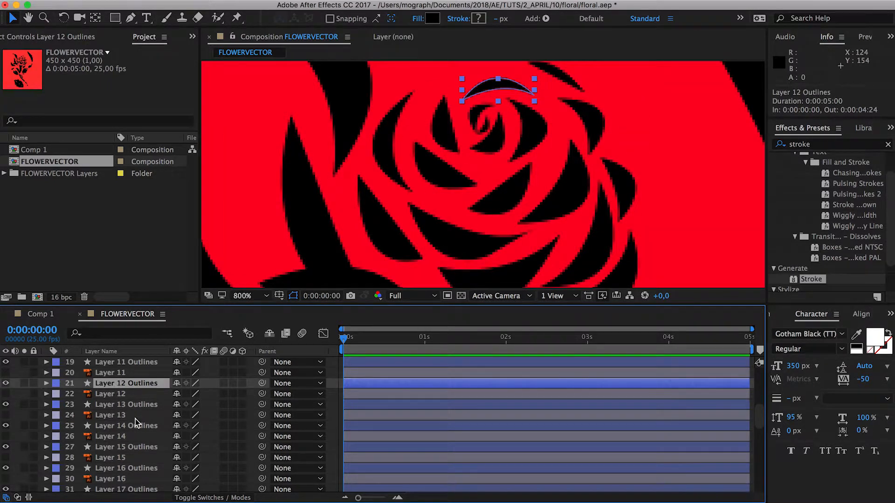
Mark all the original Illustrator layers, Layer 2 through Layer 32, as shy and hide shy layers so only the Outlines layers are listed
scroll(135, 422, down, 10)
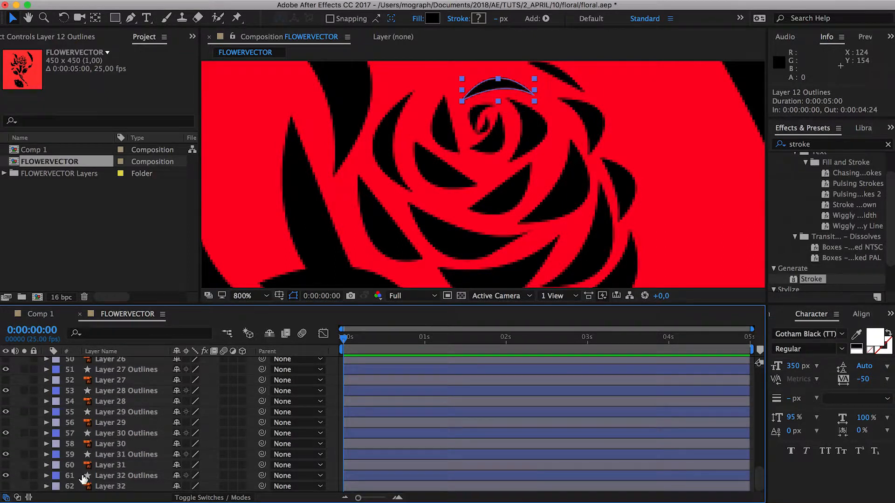
click(152, 476)
click(110, 465)
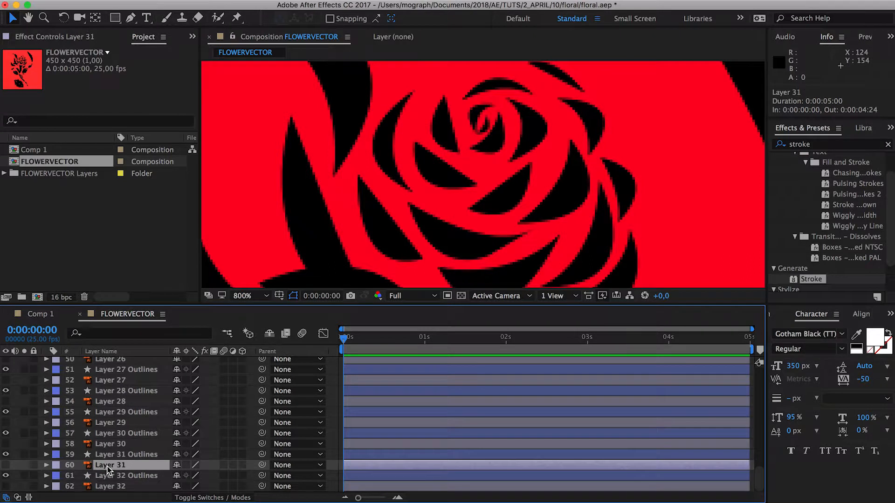
click(110, 486)
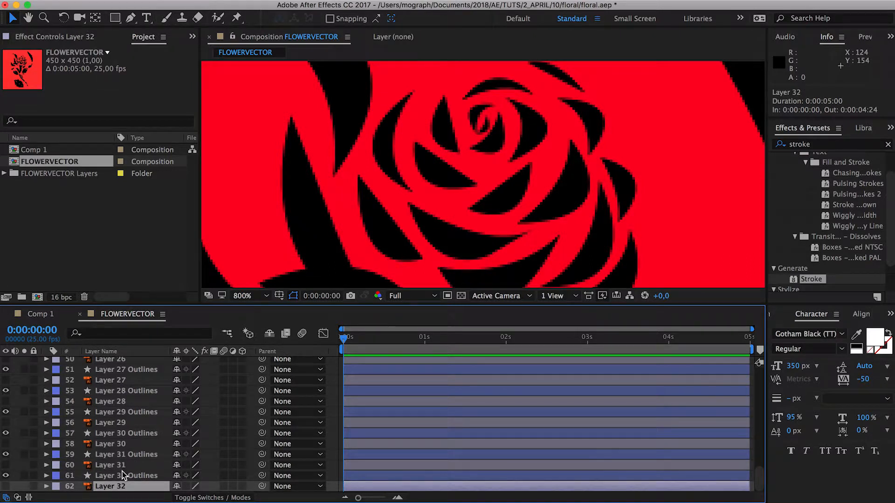
super+click(110, 466)
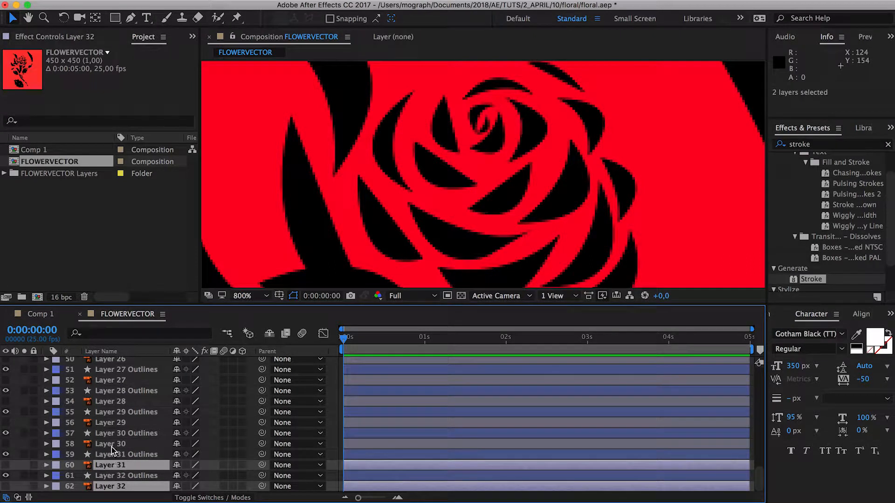
super+click(110, 444)
super+click(107, 424)
super+click(110, 401)
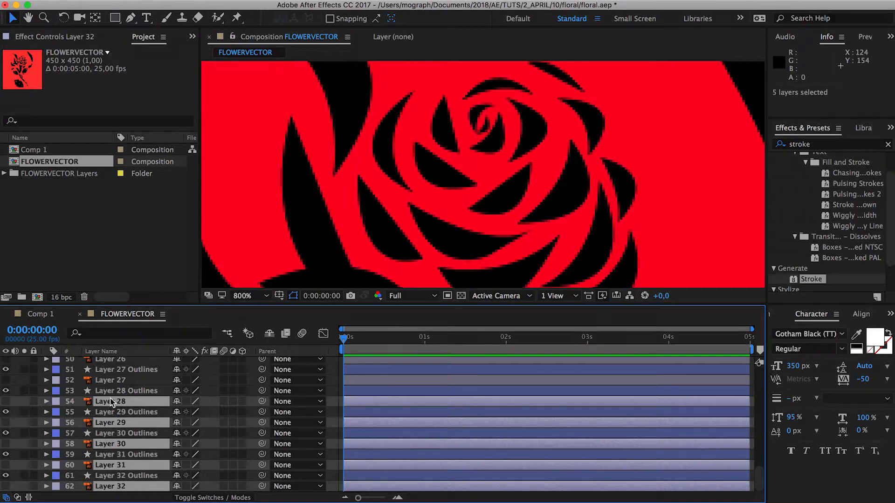
super+click(110, 382)
scroll(110, 385, up, 4)
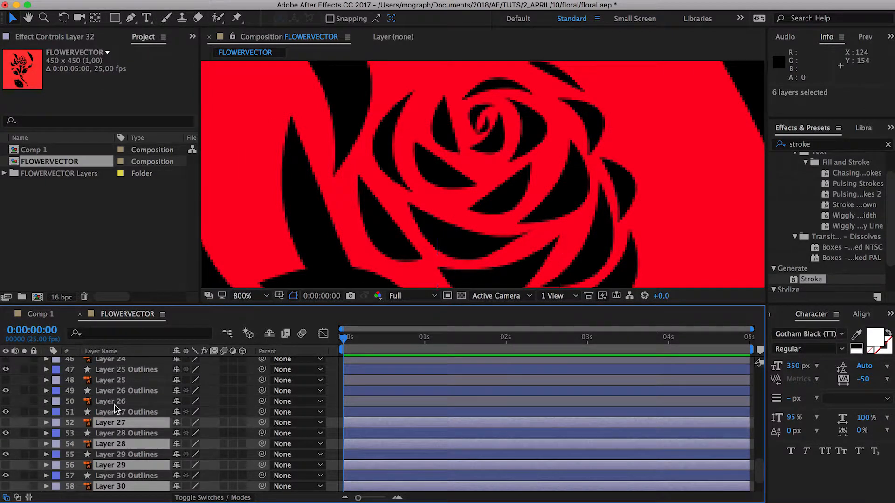
super+click(114, 401)
scroll(114, 401, up, 1)
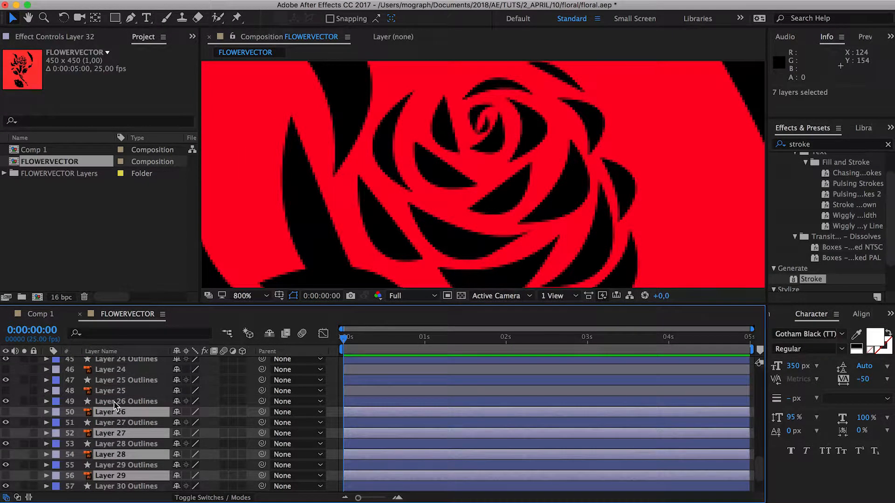
key(grave)
super+click(119, 339)
super+click(118, 340)
super+click(117, 350)
super+click(116, 329)
super+click(116, 308)
super+click(115, 286)
super+click(114, 266)
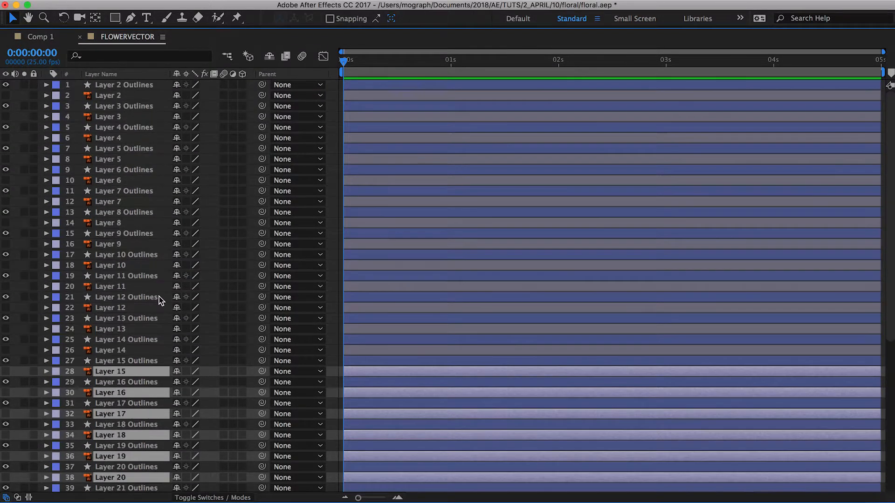
super+click(117, 349)
super+click(116, 329)
super+click(115, 307)
super+click(114, 286)
super+click(112, 265)
super+click(105, 201)
super+click(107, 159)
super+click(110, 95)
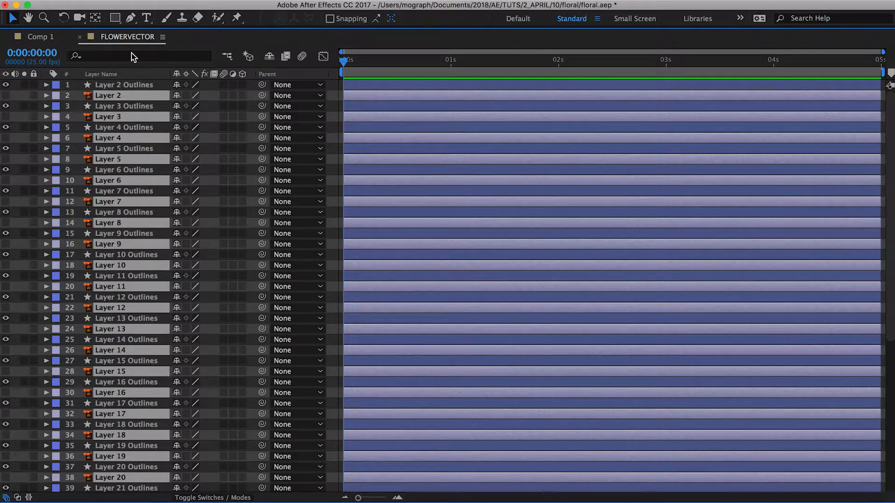
click(178, 86)
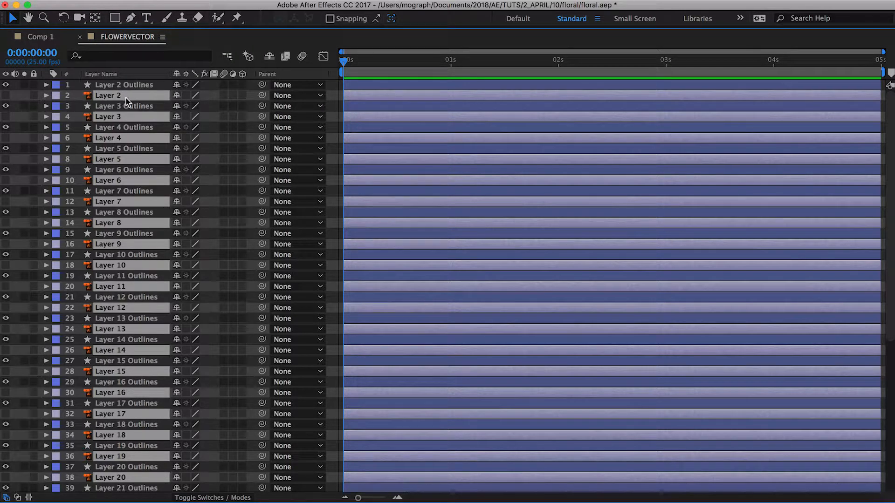
click(178, 97)
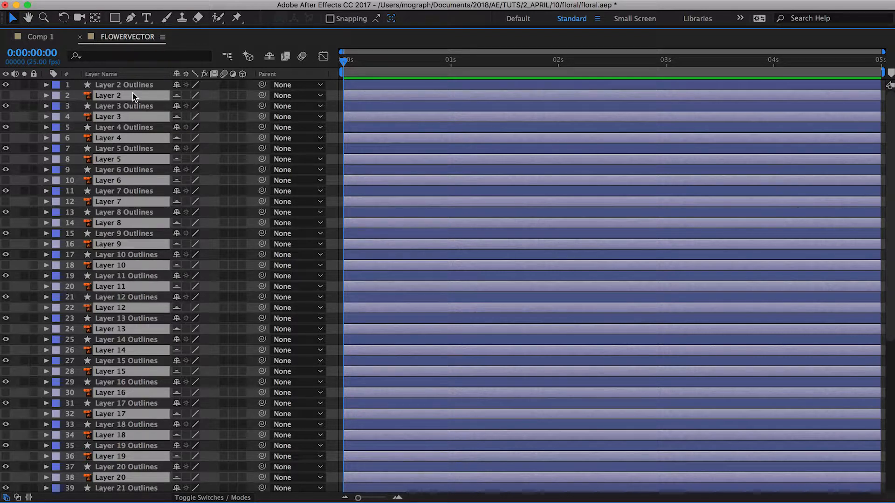
click(271, 60)
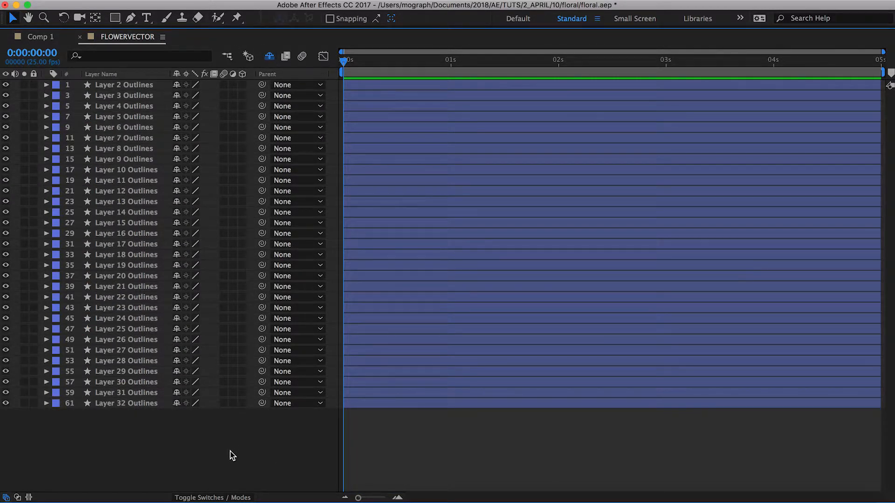
key(grave)
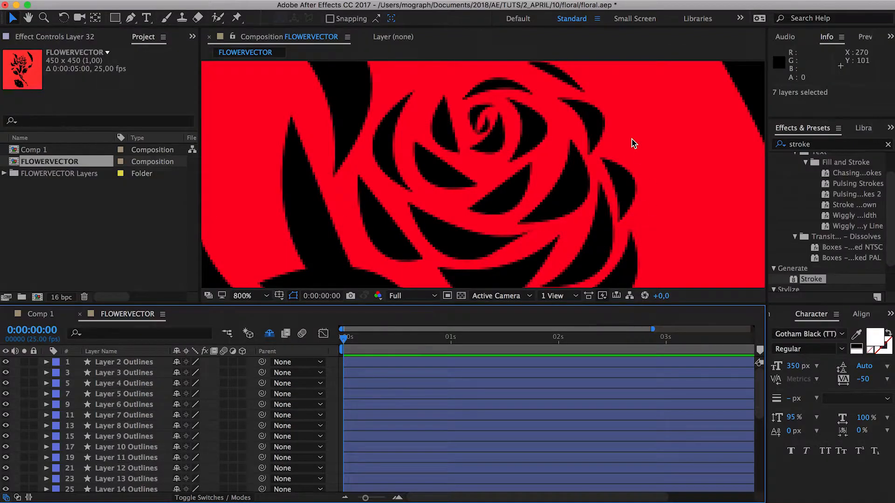
Fit the whole rose in the viewer and select individual petals, leaves and stem pieces to check they are separate shapes
key(shift+slash)
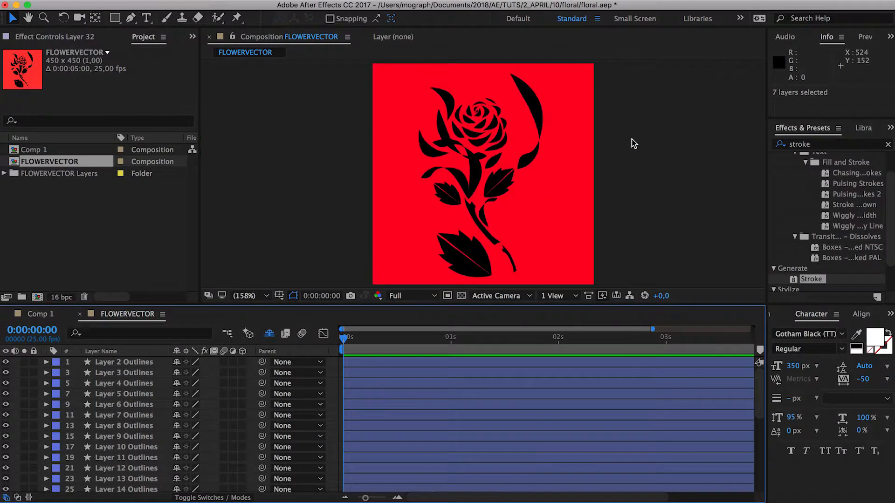
click(597, 117)
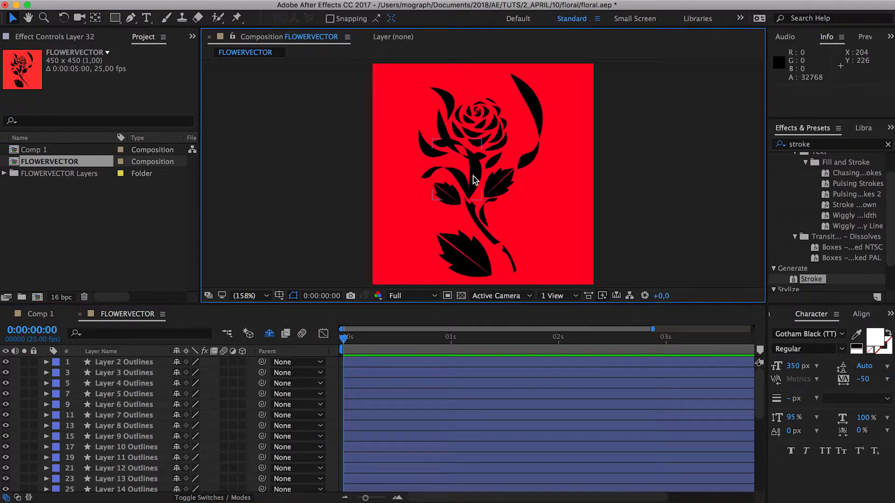
key(period)
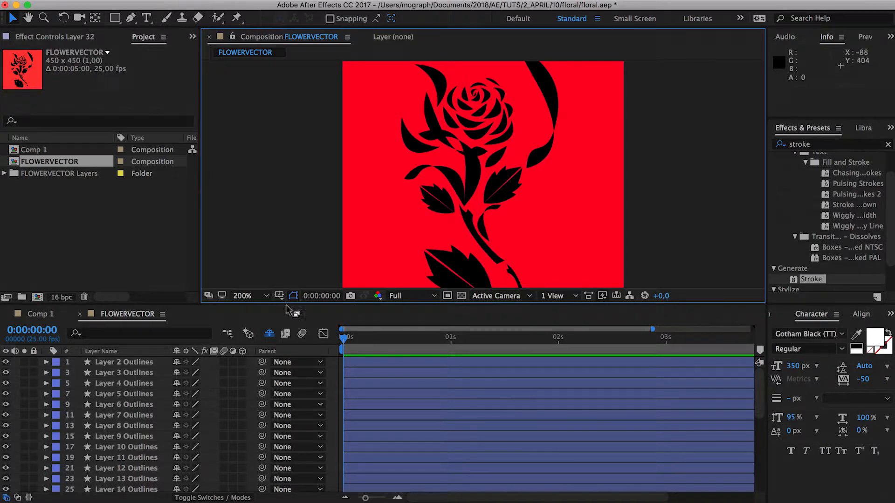
click(261, 296)
click(265, 317)
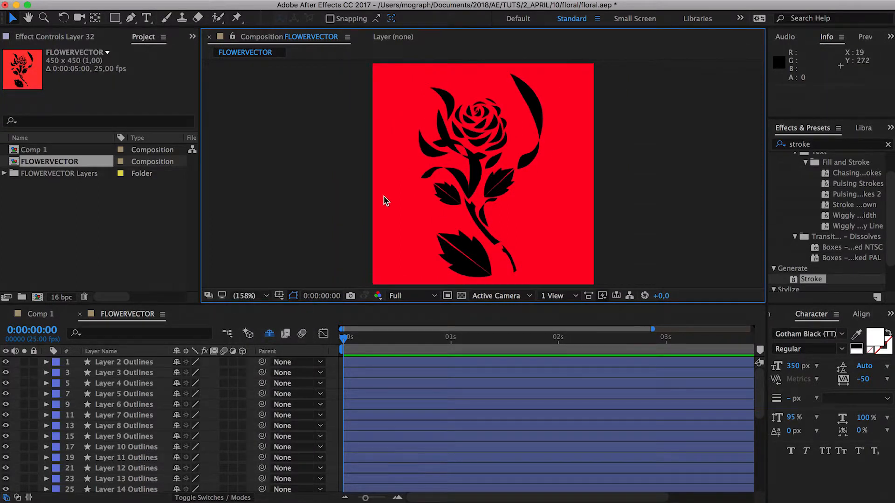
click(469, 270)
click(471, 126)
click(508, 119)
click(531, 105)
click(488, 226)
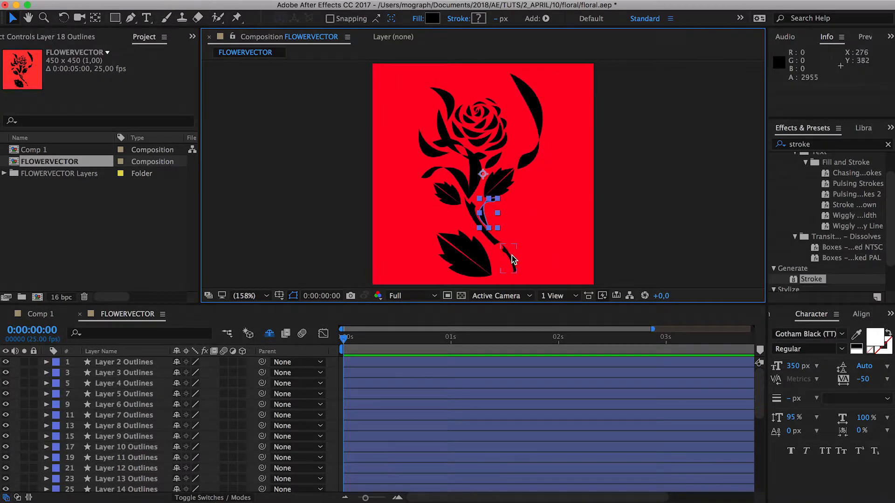
click(517, 265)
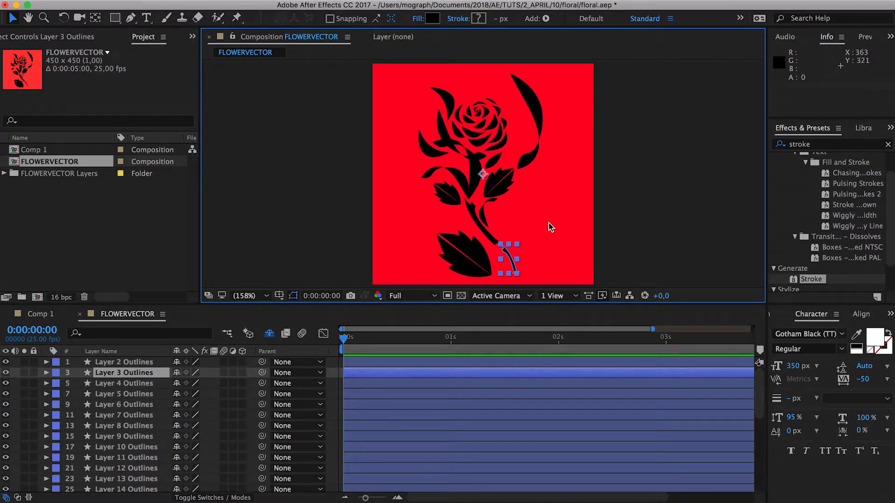
Try scaling and rotating the large bottom leaf (Layer 4 Outlines) around its default anchor point, undoing each change
scroll(474, 210, up, 5)
click(499, 196)
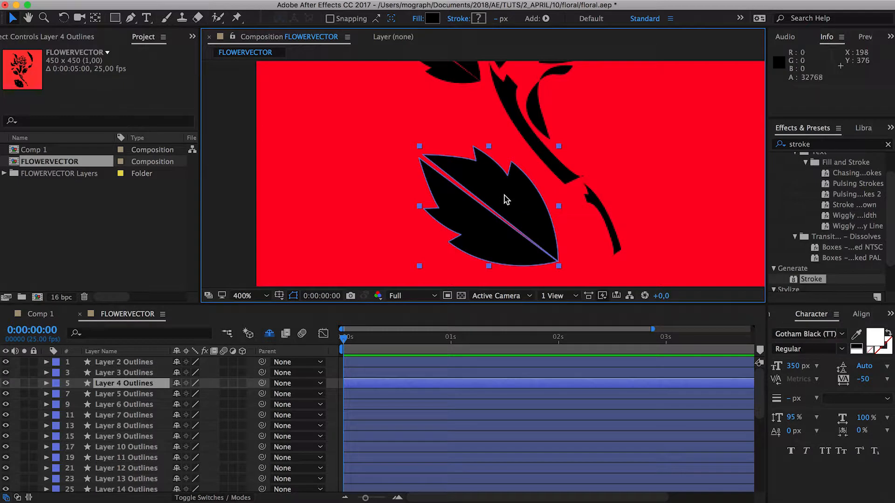
scroll(527, 202, down, 2)
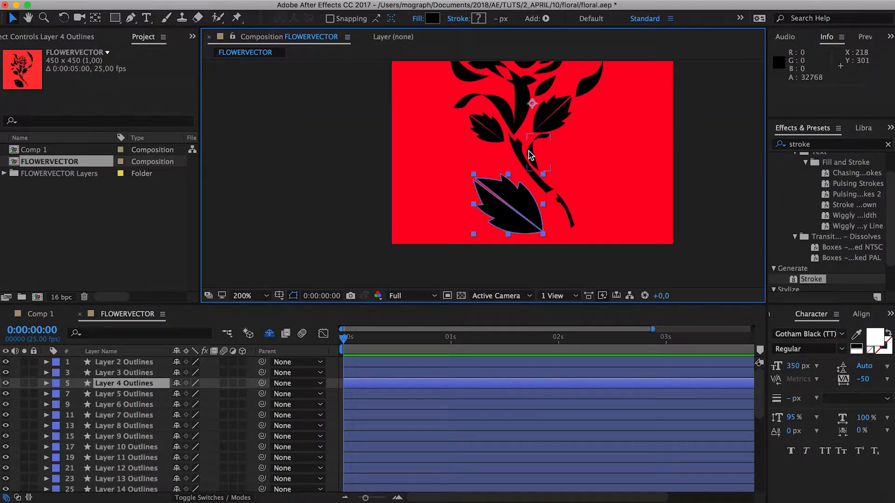
key(s)
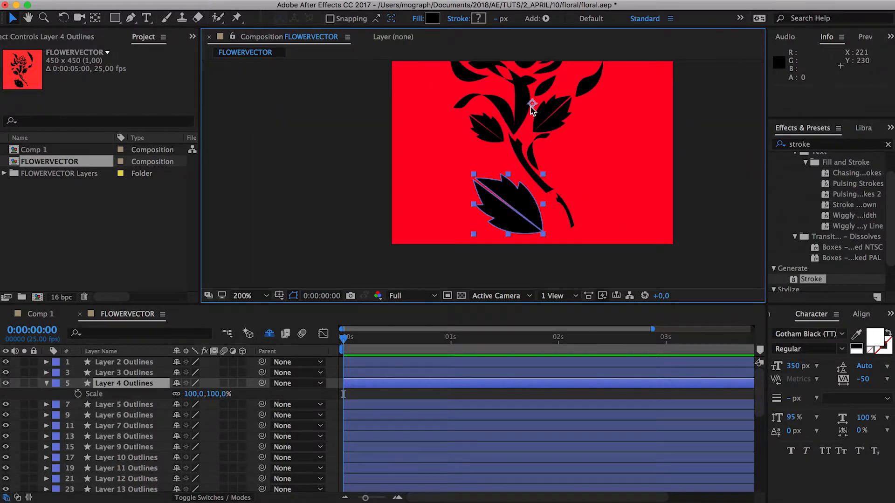
mouse_move(218, 392)
mouse_down()
mouse_move(265, 390)
mouse_move(182, 391)
mouse_move(228, 392)
mouse_move(206, 382)
mouse_up()
key(super+z)
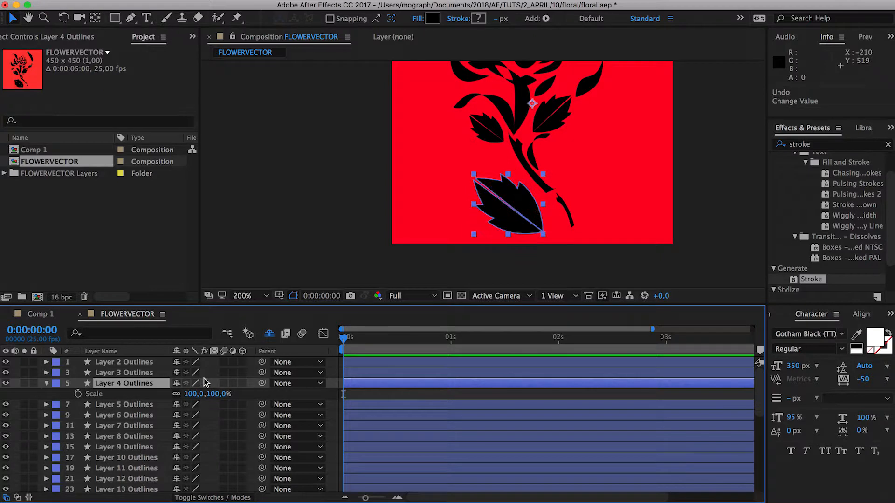
key(r)
mouse_move(195, 395)
mouse_down()
mouse_move(255, 396)
mouse_move(204, 398)
mouse_move(107, 423)
mouse_move(191, 409)
mouse_up()
key(super+z)
Move the large bottom leaf's anchor point to the lower-right tip at the leaf's base
key(y)
drag(532, 104, 544, 232)
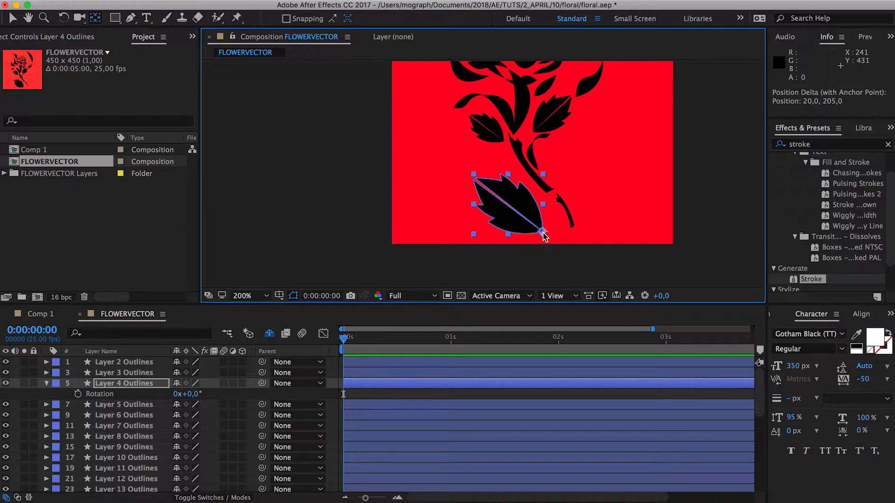
key(v)
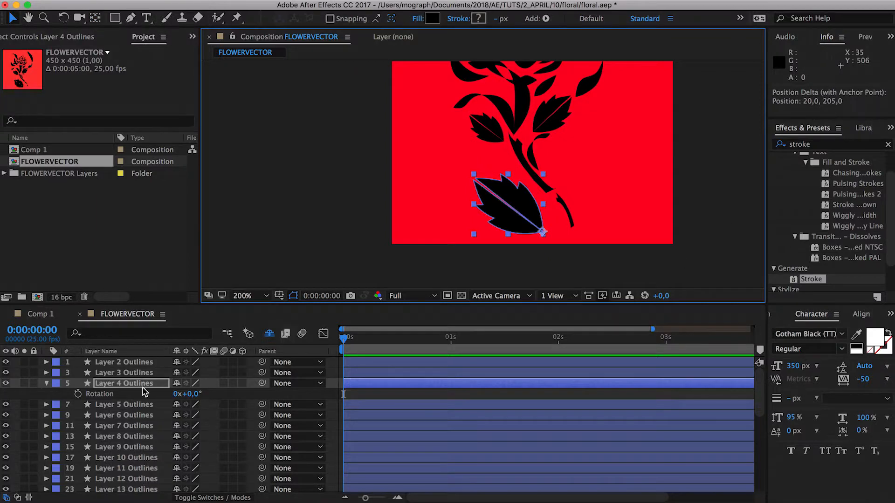
End the work area at 3 seconds and set Scale and Rotation keyframes for the large bottom leaf at 2 seconds
click(143, 388)
key(shift+s)
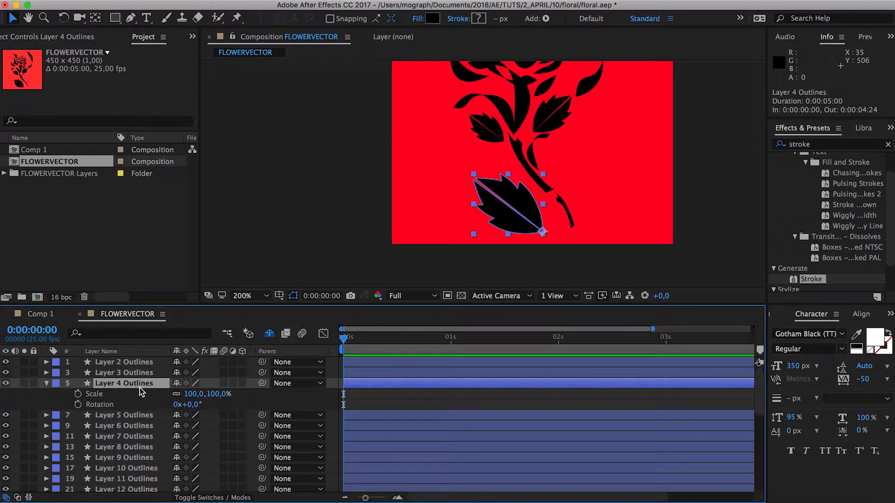
click(668, 347)
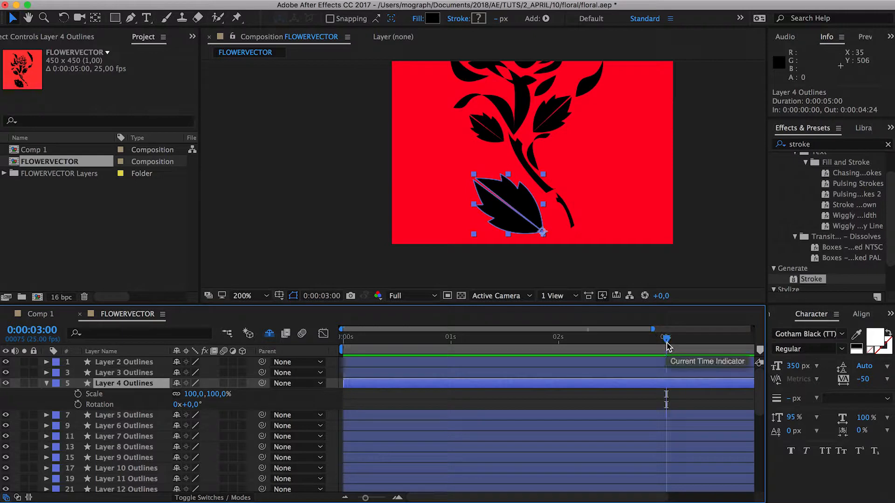
key(n)
click(558, 344)
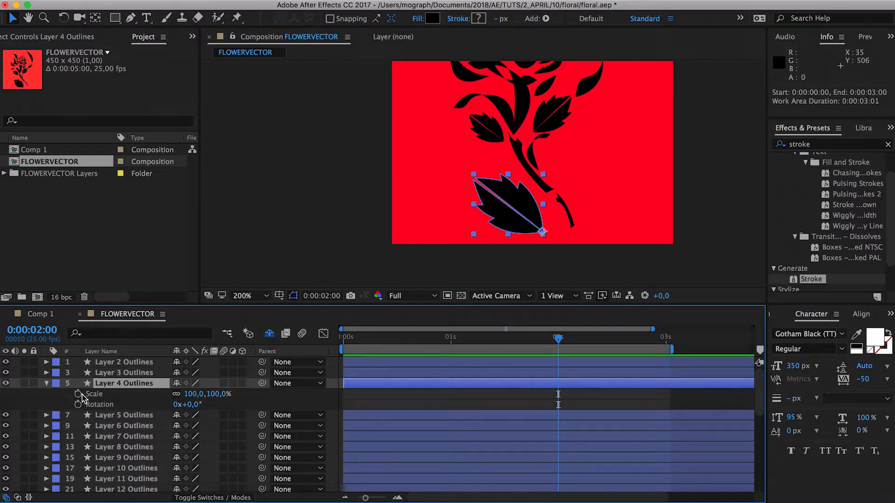
click(78, 394)
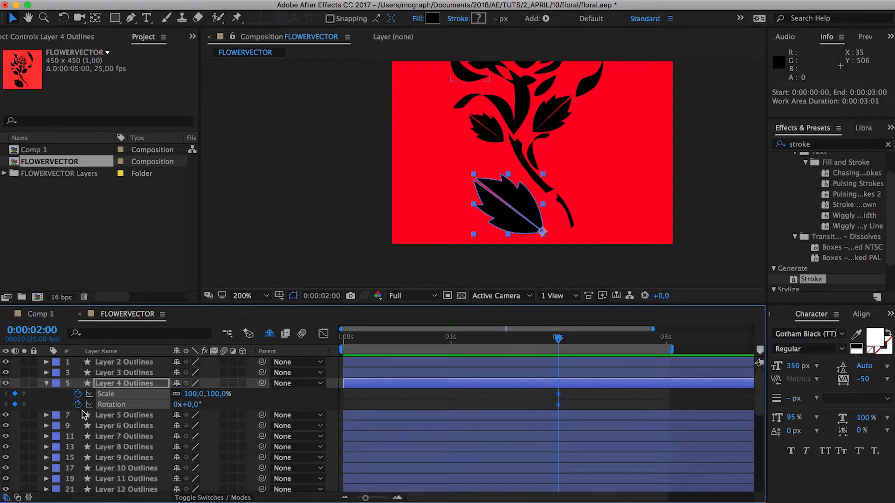
Keyframe the large bottom leaf at 0 seconds with Rotation -67° and Scale 0%, and scrub through the growth
key(Home)
click(304, 404)
drag(195, 405, 150, 423)
click(214, 394)
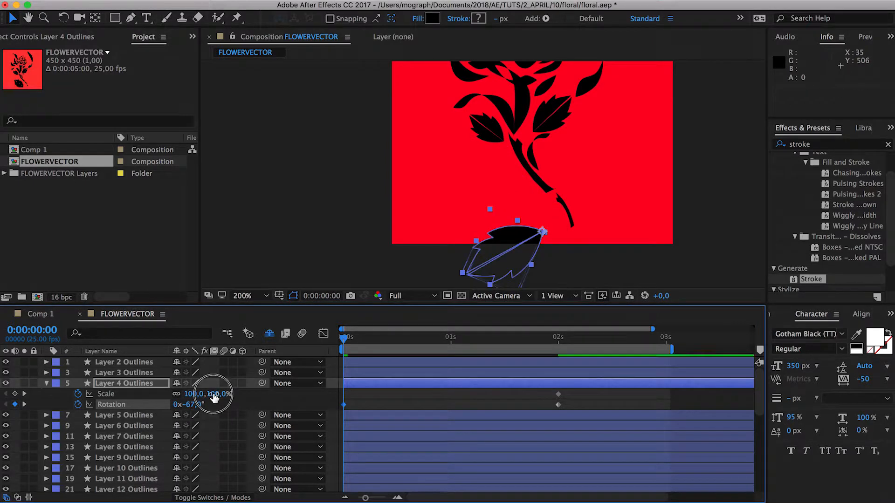
text(0)
key(Return)
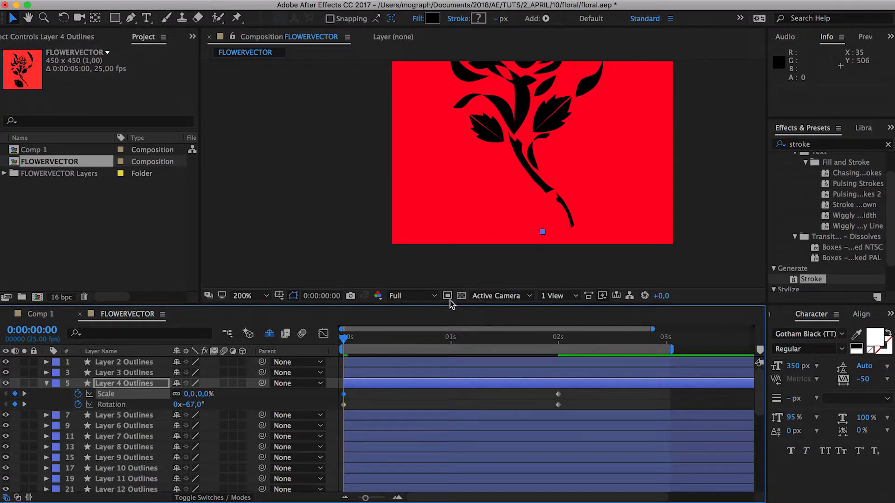
drag(347, 338, 318, 372)
click(100, 386)
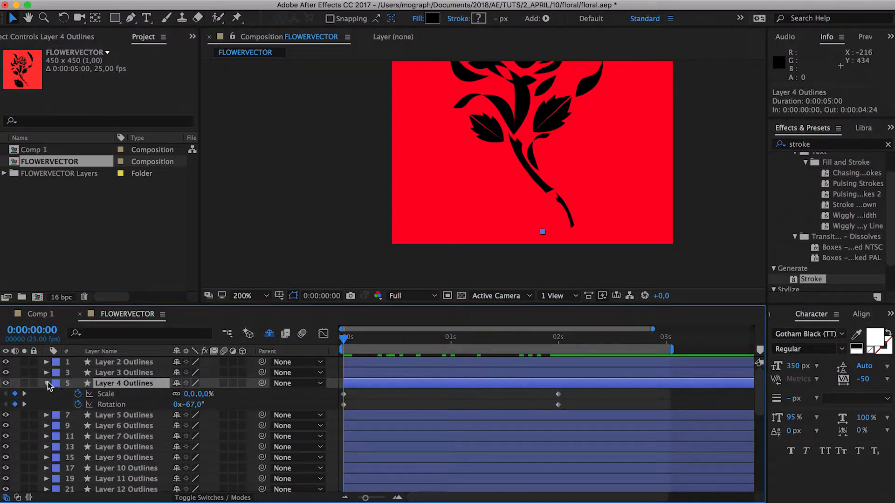
click(47, 383)
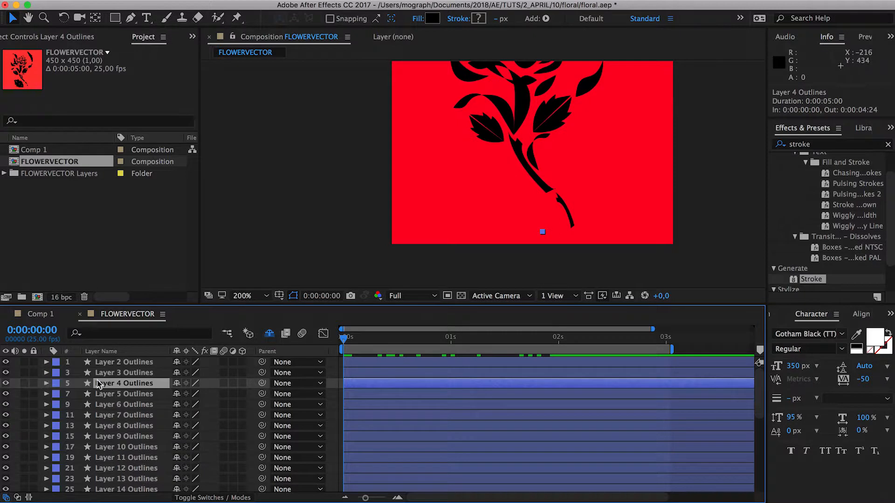
Move the anchor point of the lowest stem piece (Layer 3 Outlines) to the centre of that piece
click(566, 211)
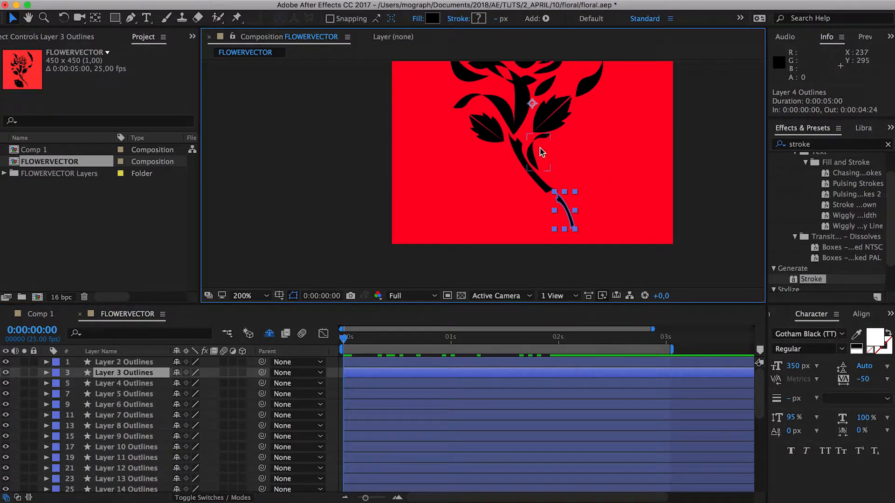
key(y)
drag(536, 122, 567, 212)
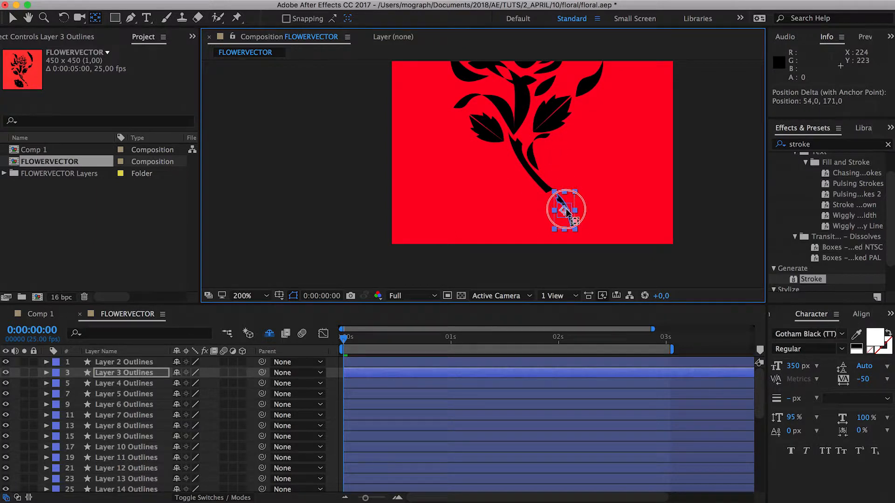
key(v)
click(623, 217)
click(570, 215)
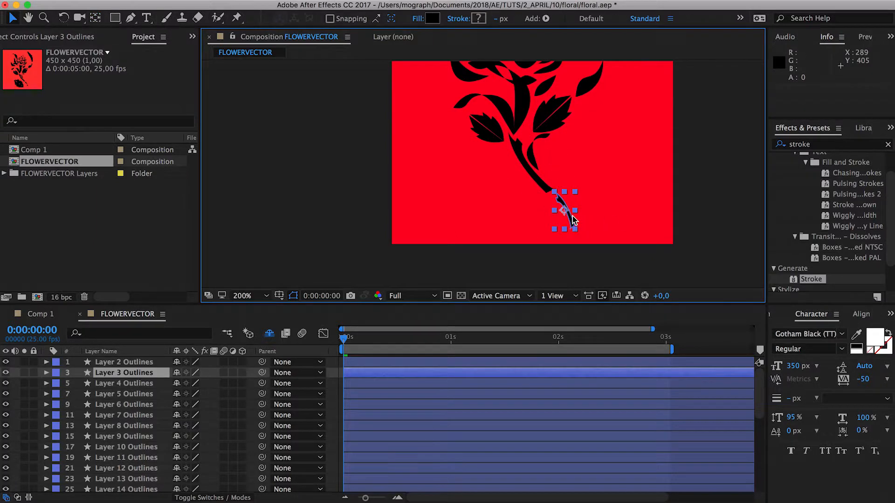
Try drawing a curved path along the lowest stem piece with the Pen tool in shape mode, and delete the extra shape
scroll(572, 216, up, 1)
key(space)
drag(607, 209, 594, 229)
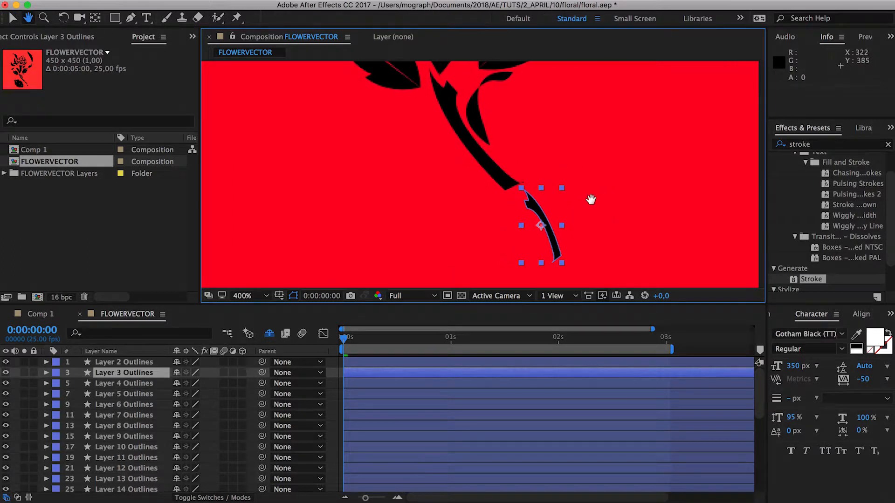
click(131, 18)
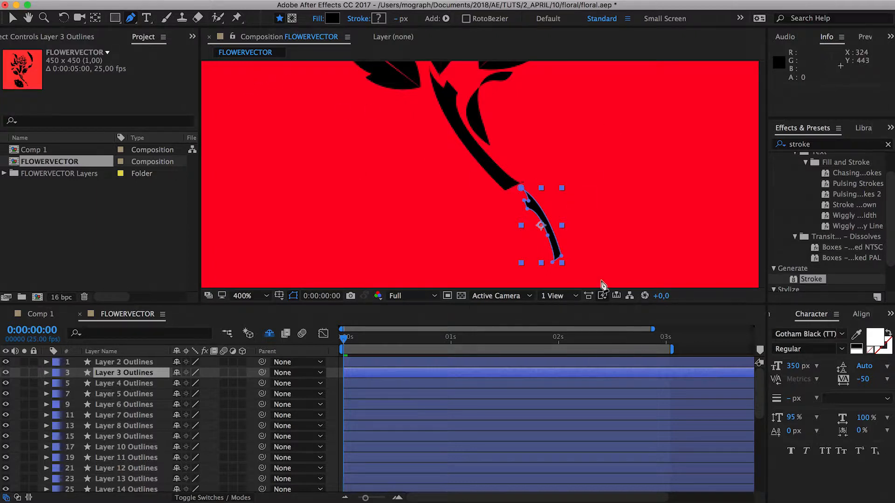
click(561, 270)
click(496, 193)
drag(495, 191, 492, 188)
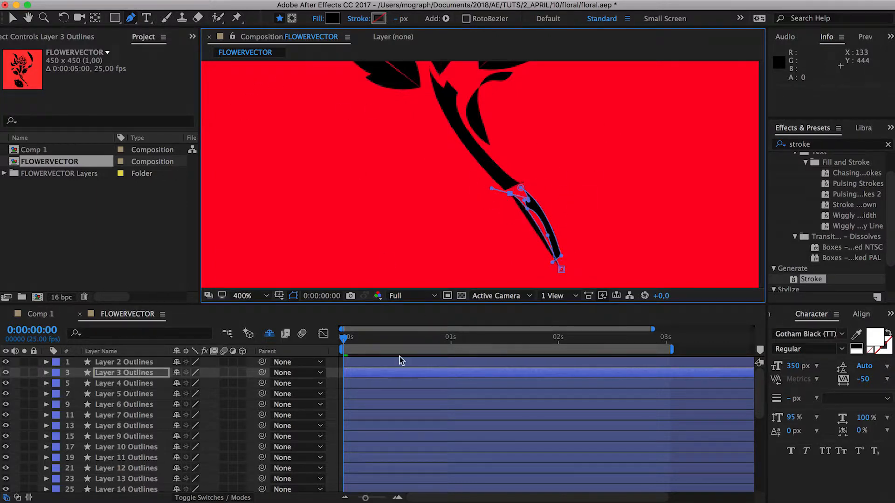
click(46, 373)
click(57, 384)
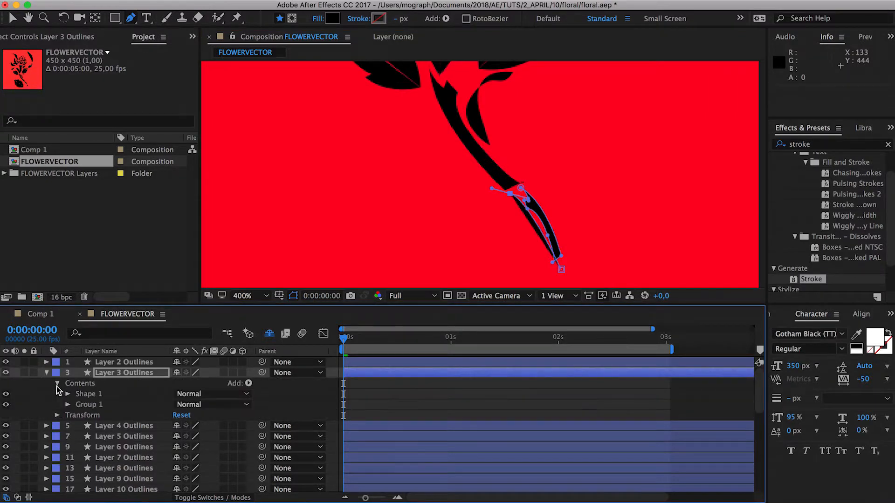
click(89, 395)
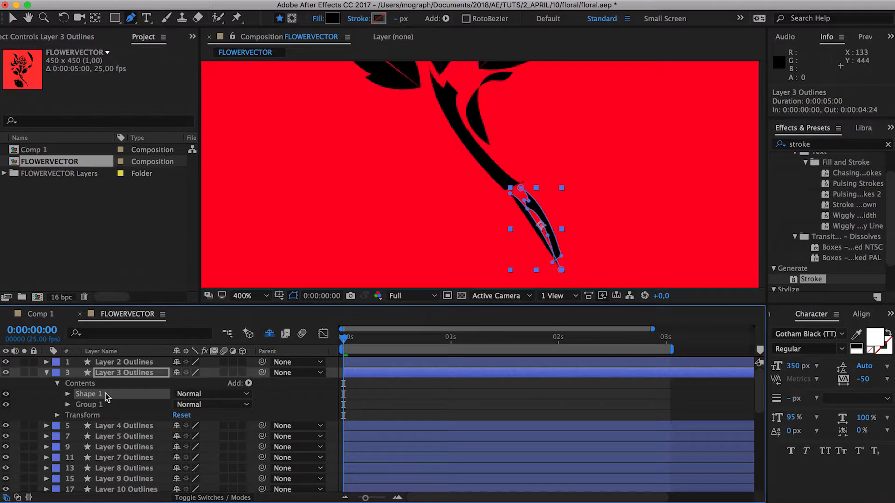
key(Delete)
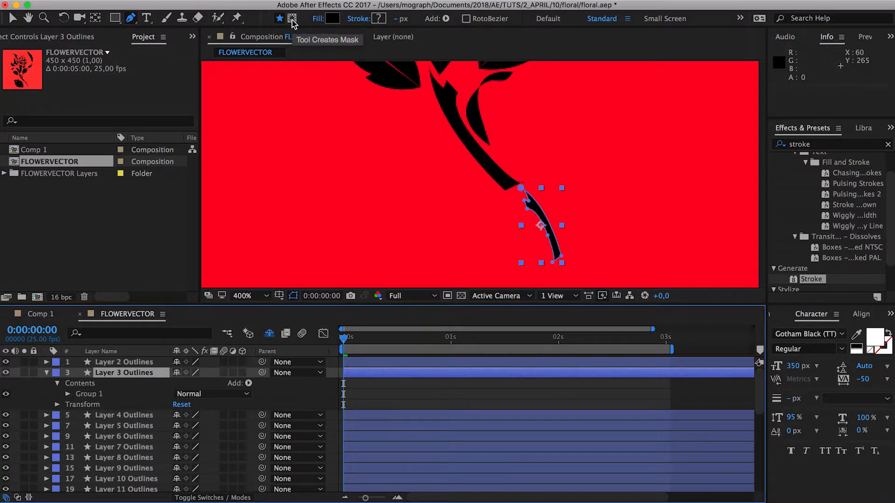
Draw a curved three-point mask path along the centre of the lowest stem piece, from below its bottom tip up to the main stem
click(292, 20)
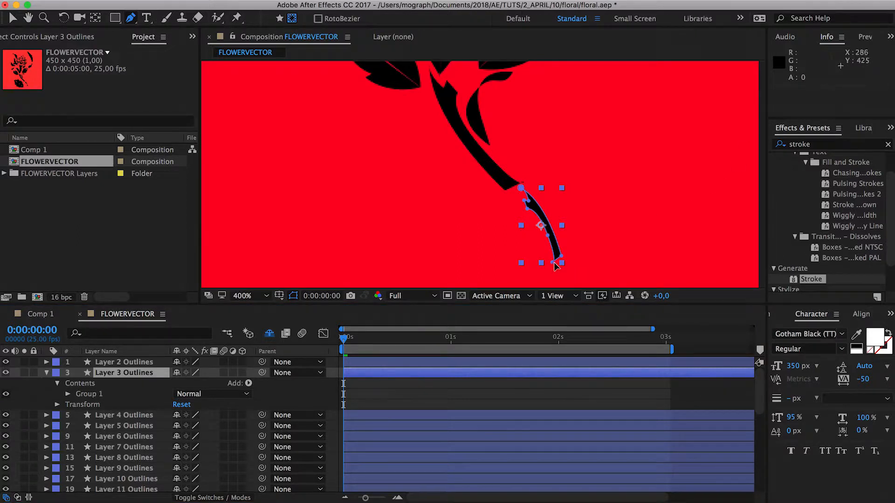
scroll(555, 264, up, 1)
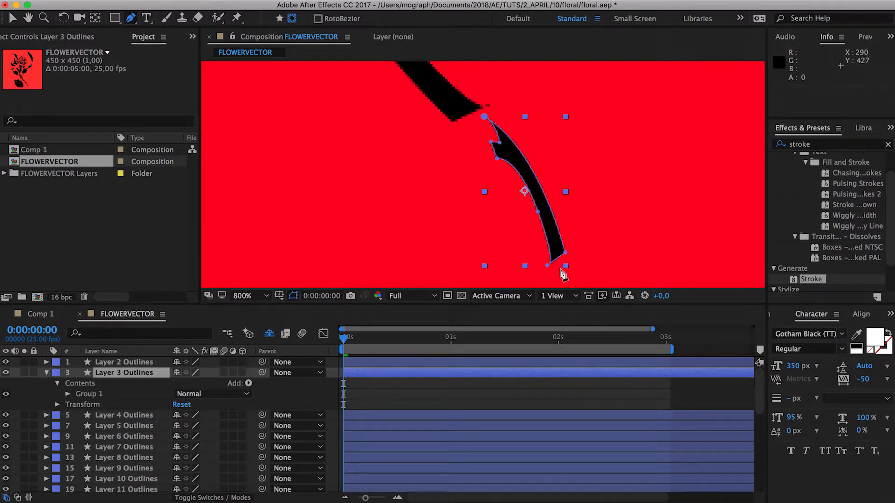
drag(563, 275, 539, 192)
click(501, 145)
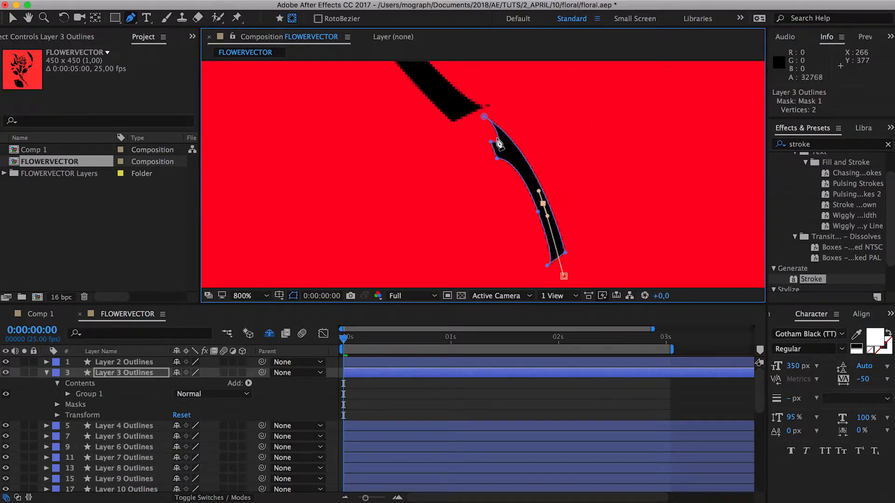
click(474, 114)
drag(474, 114, 465, 109)
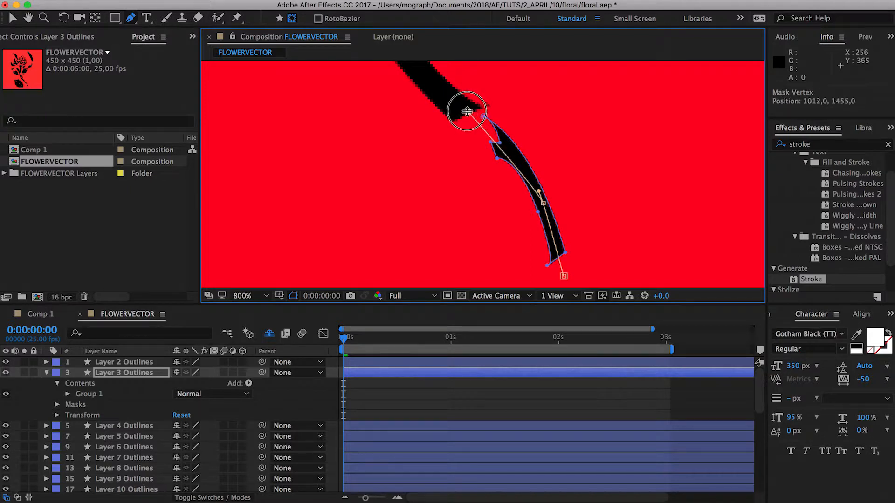
click(543, 203)
drag(539, 192, 523, 151)
drag(543, 204, 549, 219)
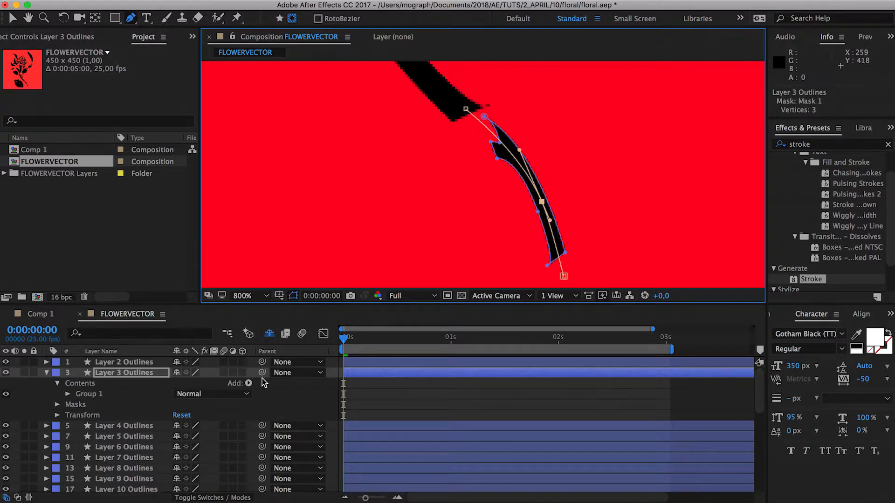
Apply the Generate effect Stroke to the lowest stem piece (Layer 3 Outlines)
click(141, 374)
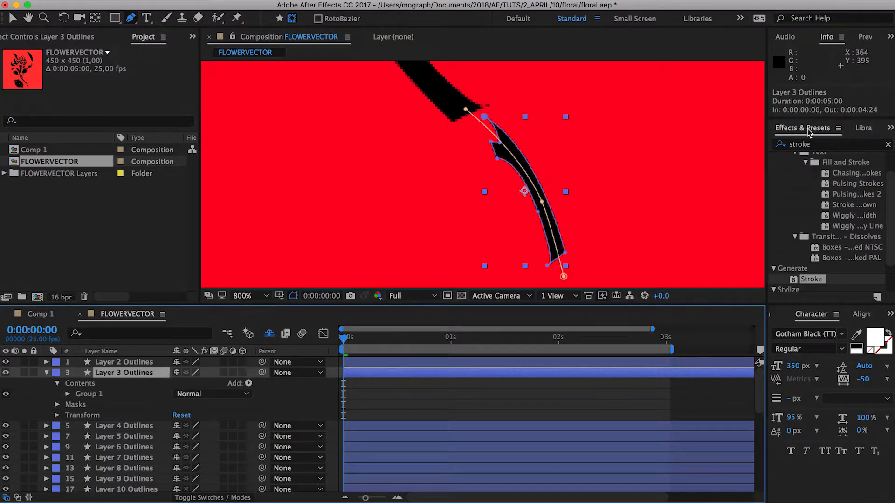
click(269, 3)
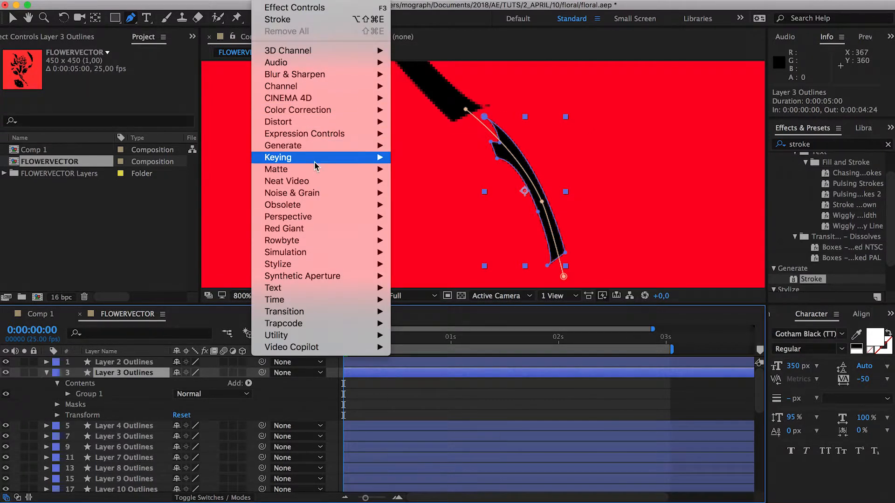
mouse_move(316, 147)
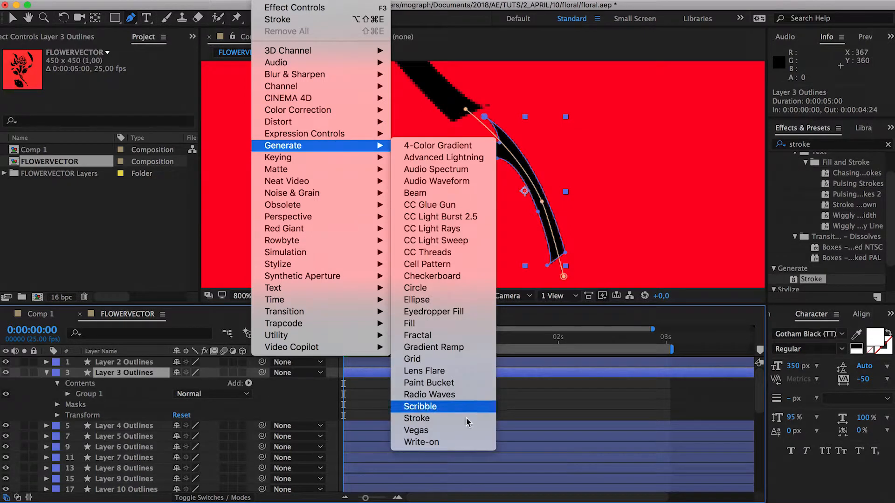
click(434, 419)
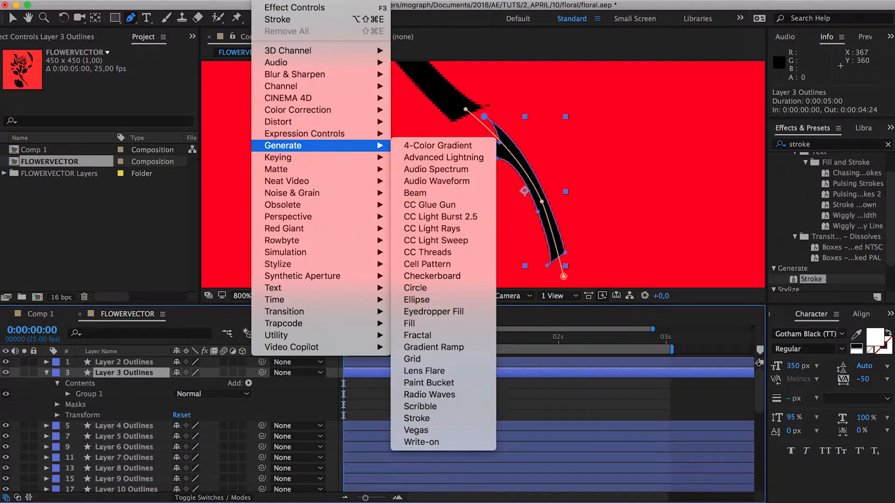
click(815, 145)
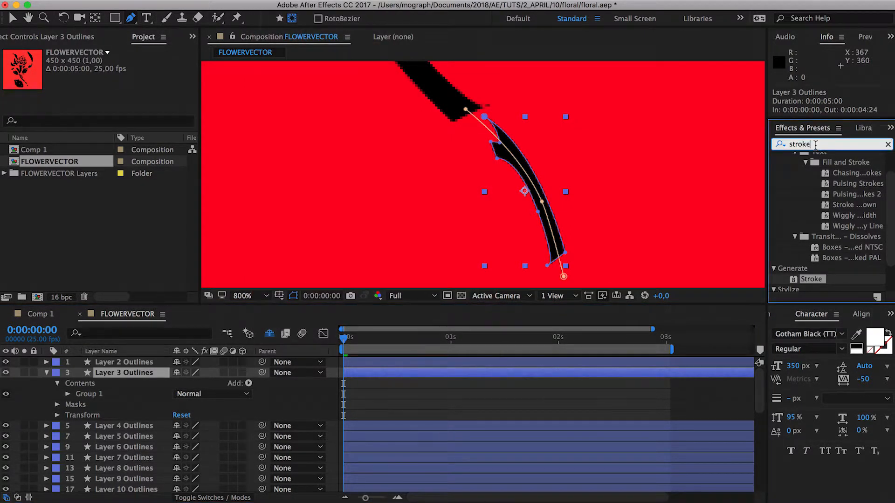
click(804, 275)
scroll(811, 273, down, 2)
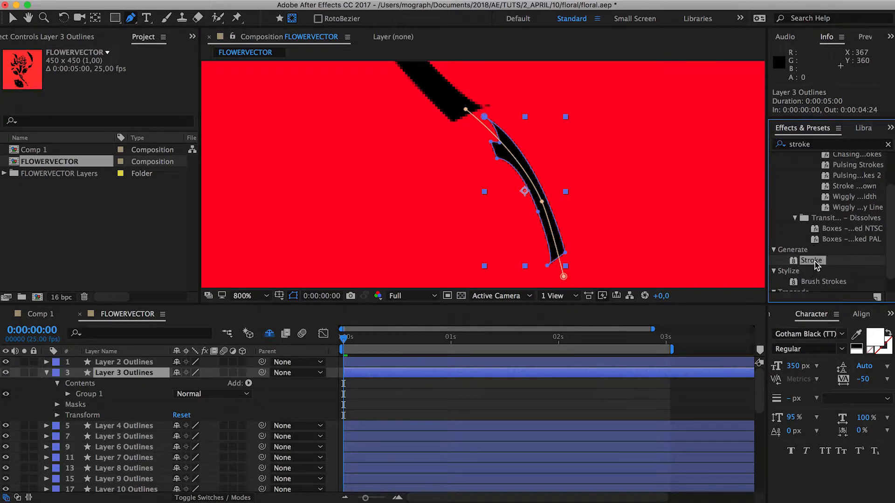
double_click(815, 264)
key(v)
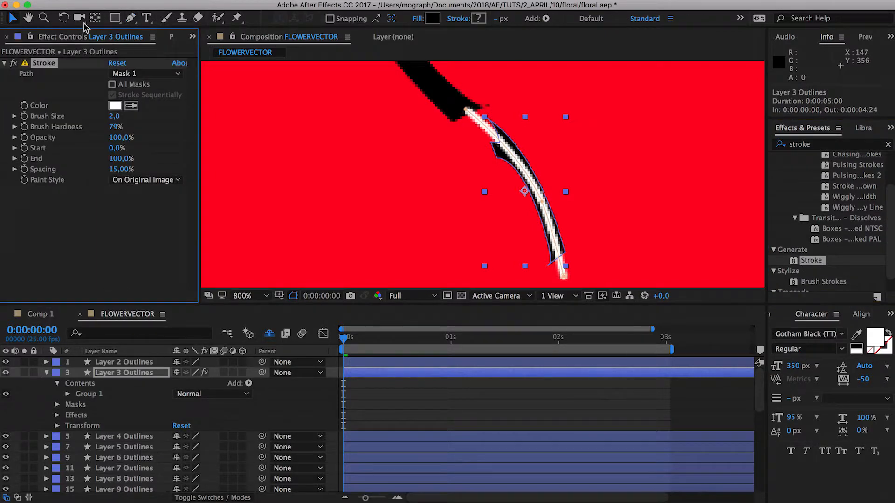
Set the Stroke effect's Brush Size to 7,0 so it covers the stem piece, and its End to 0%
click(117, 120)
drag(117, 123, 145, 124)
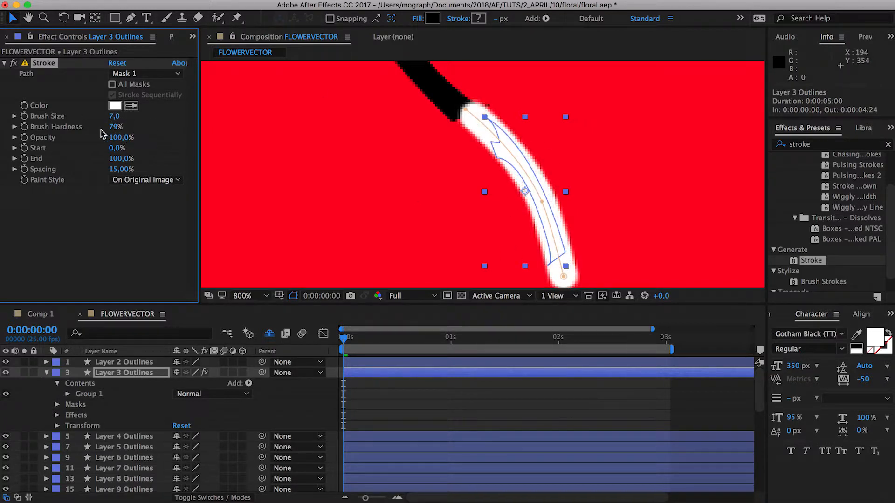
click(121, 159)
text(0)
click(53, 176)
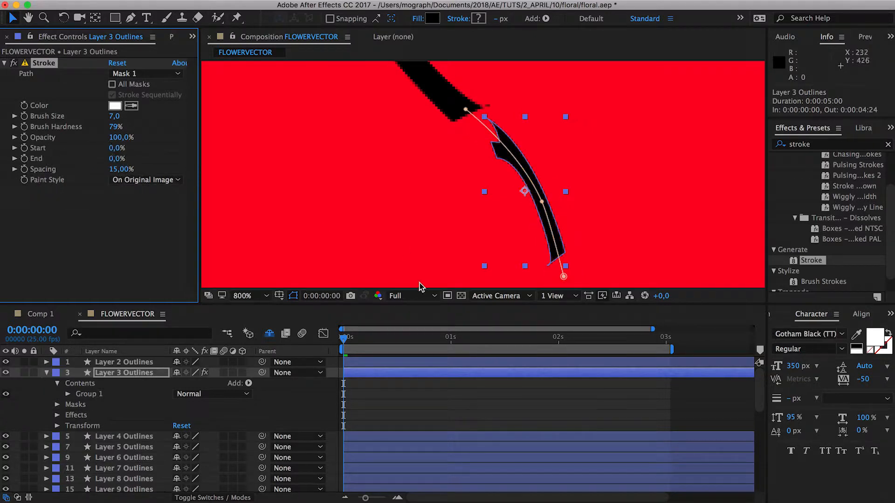
Keyframe the Stroke effect's Start from 0% at 0 seconds to 100% at 2 seconds
click(25, 147)
click(559, 338)
click(117, 147)
text(100)
click(180, 150)
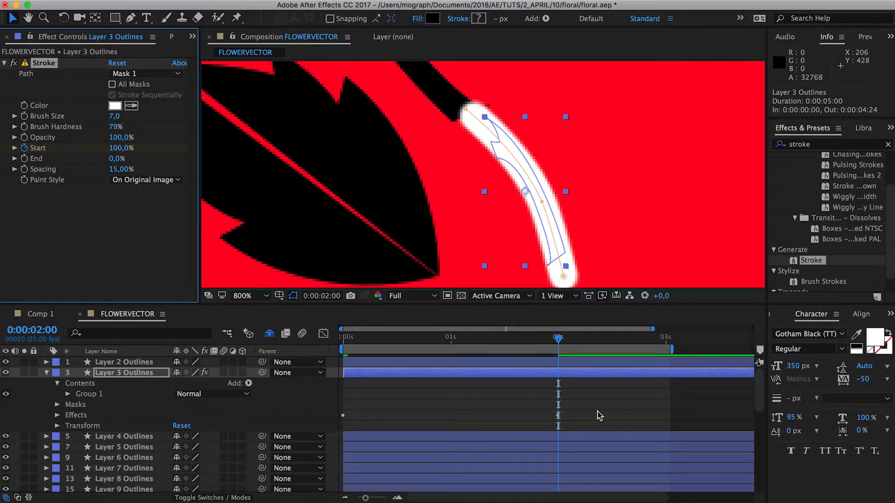
Set the Stroke's Paint Style to Reveal Original Image, scrub through the reveal and show only the layer's keyframed properties
click(473, 346)
click(174, 180)
click(176, 216)
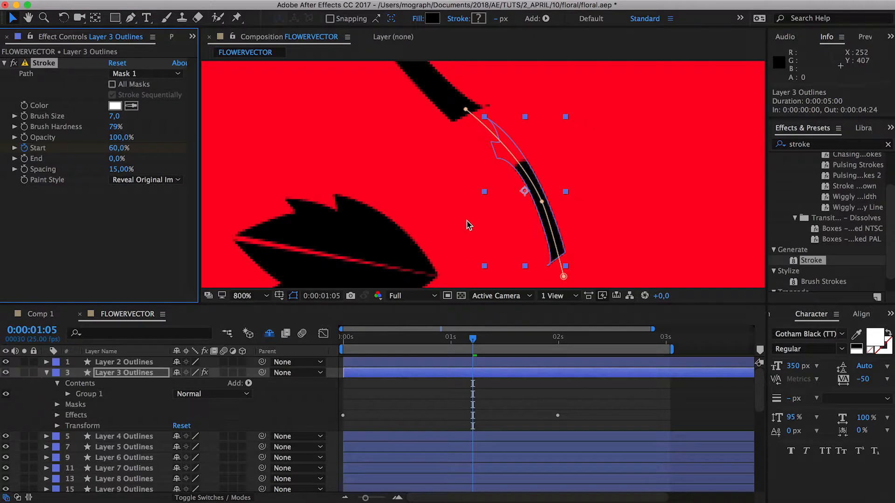
drag(488, 337, 519, 345)
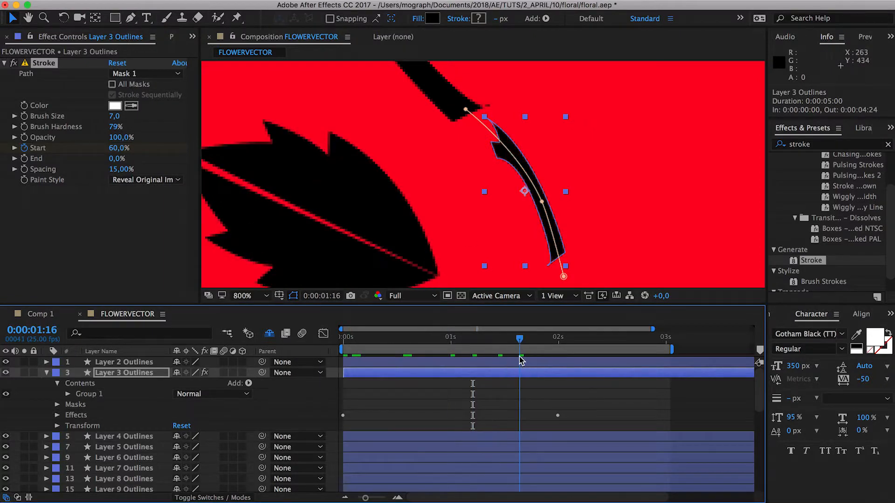
click(150, 376)
key(u)
Move the anchor point of the main stem piece (Layer 19 Outlines) to the middle of that piece
scroll(466, 195, down, 1)
drag(580, 161, 625, 235)
click(489, 201)
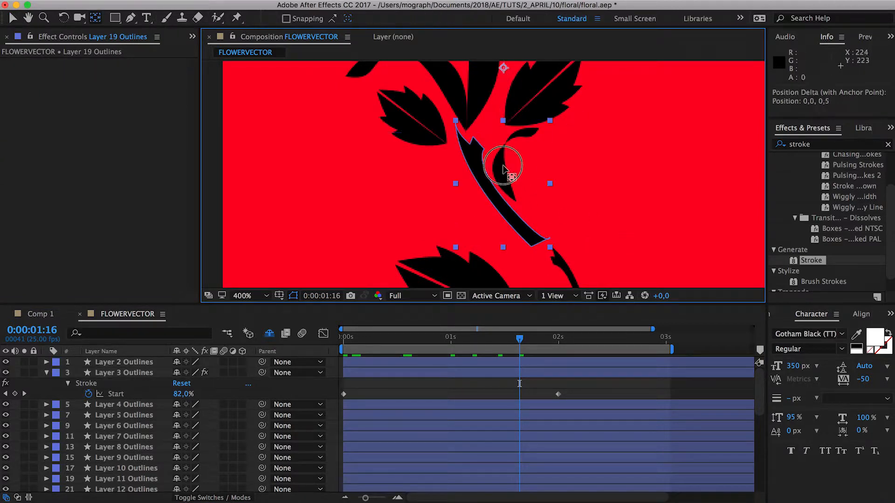
click(640, 195)
click(485, 190)
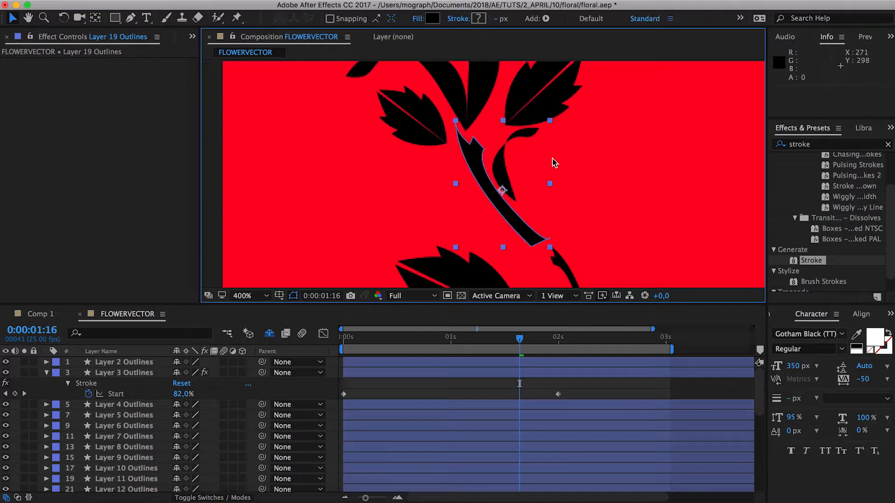
Draw a mask path on Layer 19 Outlines that follows the main stem piece and covers its side thorn
scroll(143, 413, down, 10)
scroll(142, 414, up, 3)
click(139, 403)
key(g)
scroll(505, 161, up, 1)
click(506, 223)
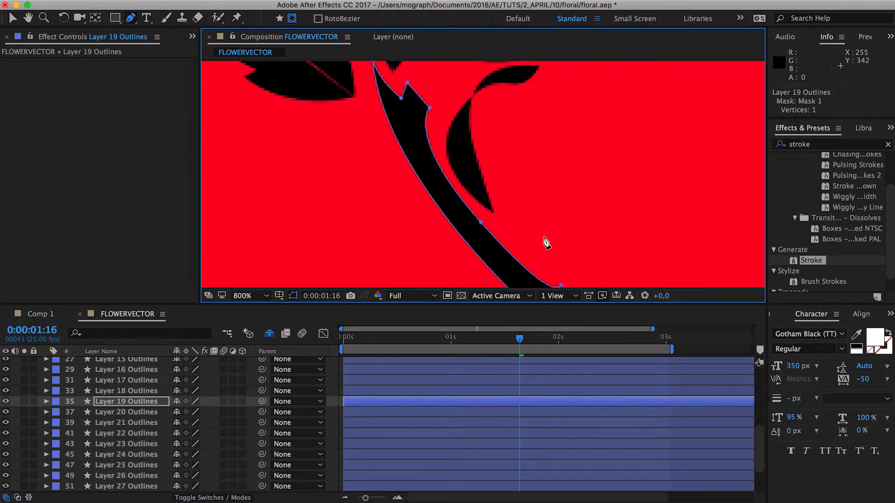
click(438, 187)
click(413, 144)
click(451, 214)
click(466, 135)
click(140, 403)
key(m)
drag(432, 119, 459, 175)
click(111, 403)
click(78, 412)
drag(70, 289, 36, 247)
click(331, 267)
key(m)
Apply the Stroke effect to the main stem piece with Brush Size 9,5 and End 0%
double_click(812, 261)
drag(115, 117, 153, 118)
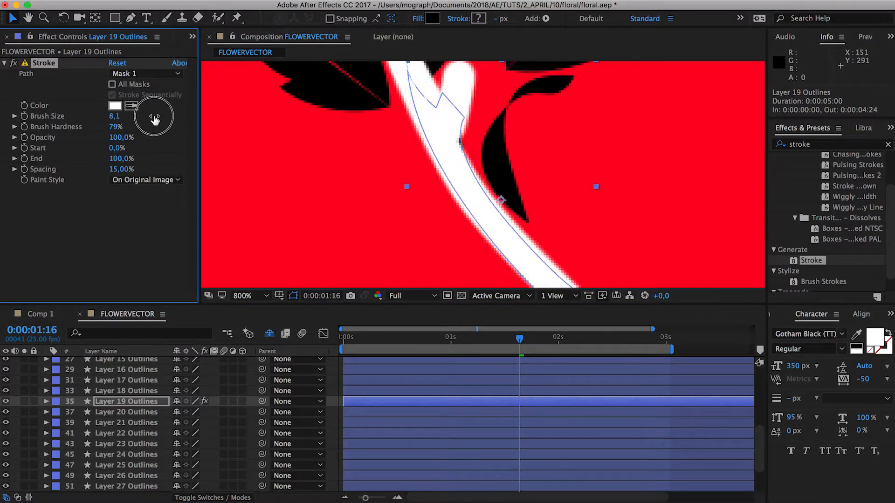
key(v)
drag(487, 223, 455, 153)
key(super+z)
mouse_move(120, 158)
mouse_down()
mouse_move(4, 191)
mouse_move(323, 127)
mouse_up()
Keyframe the Stroke's Start on Layer 19 Outlines with 100% at 2 seconds and 0% at 0 seconds
click(558, 339)
click(24, 148)
drag(558, 339, 343, 339)
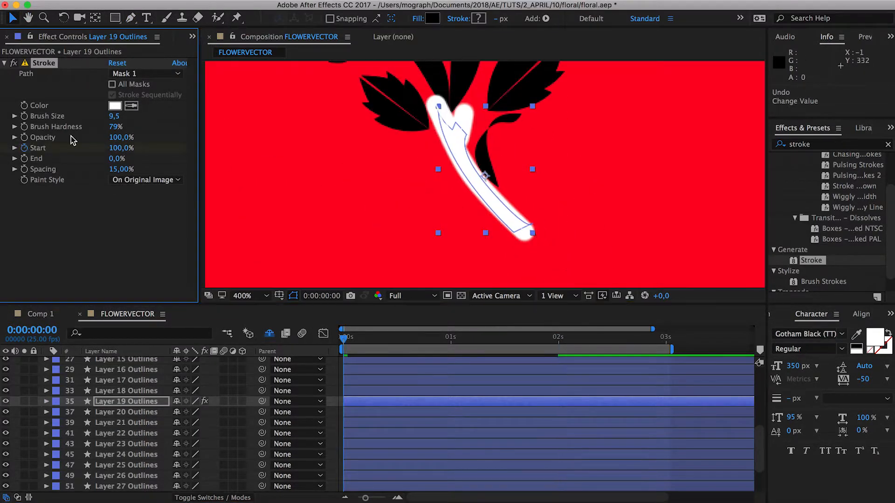
drag(121, 148, 28, 149)
Set the main stem piece's Stroke Paint Style to Reveal Original Image, show its keyframed properties and scrub through the reveal
click(145, 180)
click(145, 201)
key(u)
drag(343, 339, 473, 340)
Show Scale and Rotation for Layer 18 Outlines, the curled leaf beside the stem, and keyframe both at 2 seconds
click(147, 394)
key(s)
key(shift+r)
key(k)
key(j)
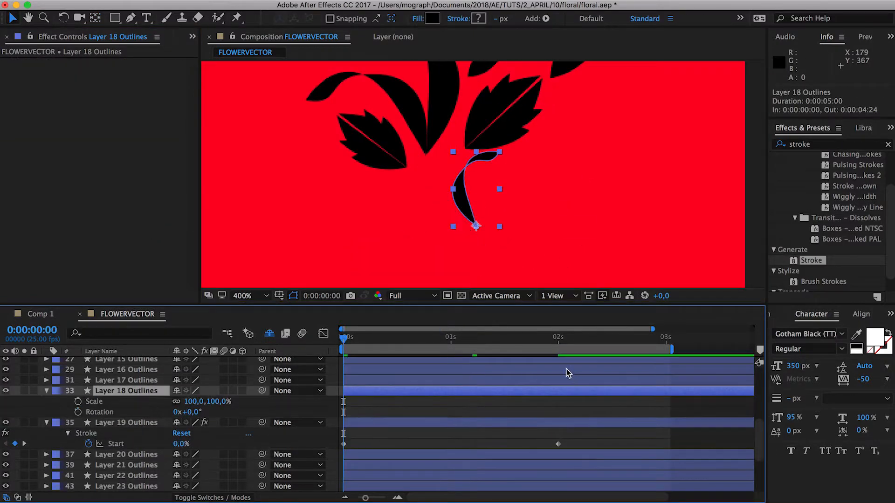
click(558, 444)
key(k)
click(135, 391)
click(78, 401)
click(78, 412)
At 0 seconds, set Layer 18 Outlines to a Rotation of 67° and a Scale of 0%
key(j)
drag(192, 412, 224, 412)
click(218, 401)
text(0k)
Move the anchor point of the serrated leaf Layer 6 Outlines to its stem end and keyframe Scale and Rotation at 2 seconds
drag(490, 126, 450, 187)
scroll(154, 431, up, 15)
key(s)
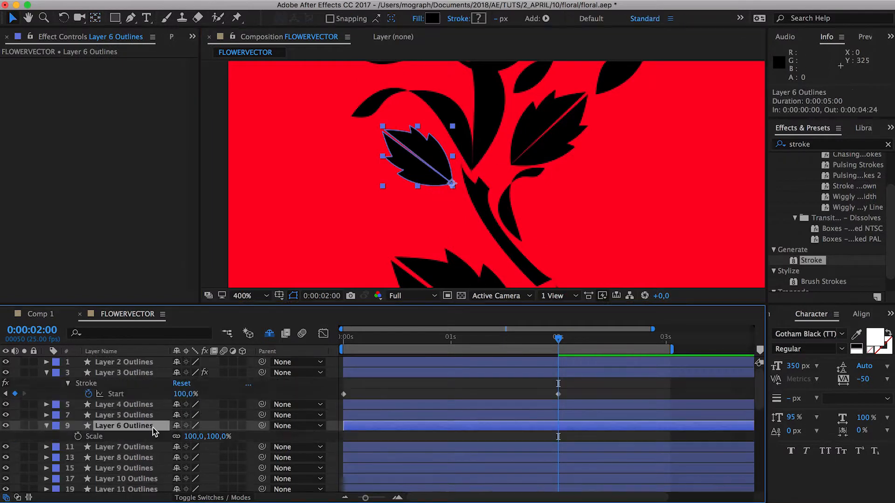
key(shift+r)
click(77, 437)
click(78, 447)
At 0 seconds, set Layer 6 Outlines to a Rotation of -45° and a Scale of 0%
drag(191, 447, 160, 447)
click(218, 437)
text(0)
Move the anchor point of the serrated leaf Layer 32 Outlines to its stem end and keyframe Scale and Rotation at 2 seconds
drag(479, 158, 480, 214)
key(v)
scroll(133, 423, down, 15)
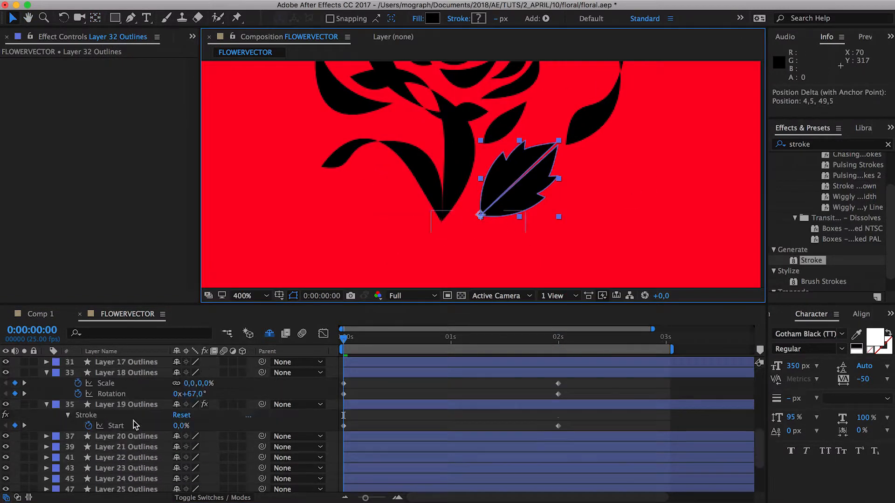
key(s)
key(shift+r)
key(k)
key(k)
scroll(561, 408, down, 5)
key(j)
click(78, 476)
click(78, 487)
At 0 seconds, rotate Layer 32 Outlines clockwise and set its Scale to 0%
key(j)
drag(192, 487, 224, 486)
click(218, 476)
text(0)
key(Return)
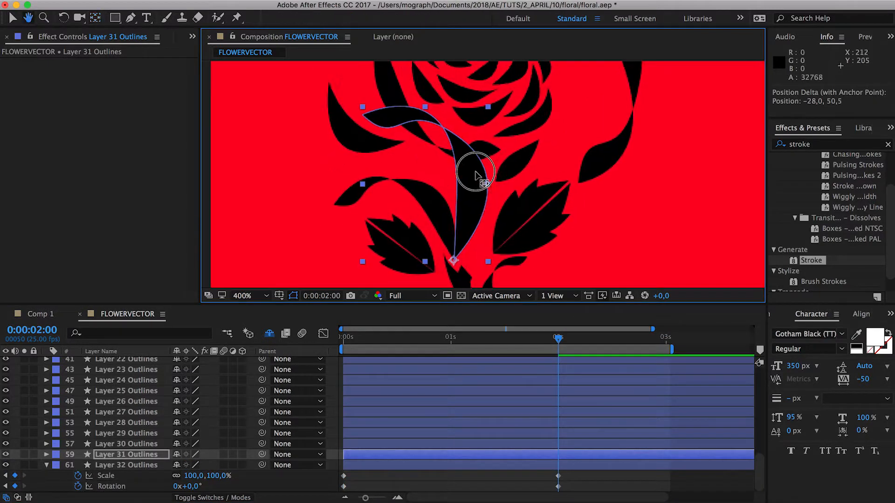
Show Scale and Rotation for the curved leaf Layer 31 Outlines and keyframe both at 2 seconds
drag(475, 174, 483, 150)
key(s)
key(shift+r)
click(78, 465)
click(78, 476)
At 0 seconds, set Layer 31 Outlines to a Rotation of 50° and a Scale of 0%
key(j)
drag(192, 475, 227, 476)
click(216, 465)
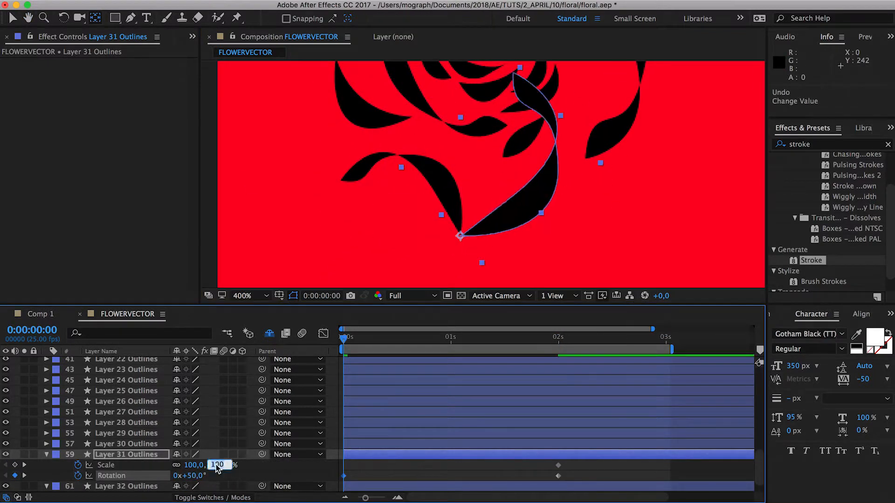
text(0)
key(Return)
Keyframe Scale and Rotation of Layer 30 Outlines at 2 seconds, with a Rotation of -39° and a Scale of 0% at 0 seconds
click(354, 175)
click(78, 433)
click(78, 444)
drag(203, 444, 176, 444)
click(216, 434)
text(0)
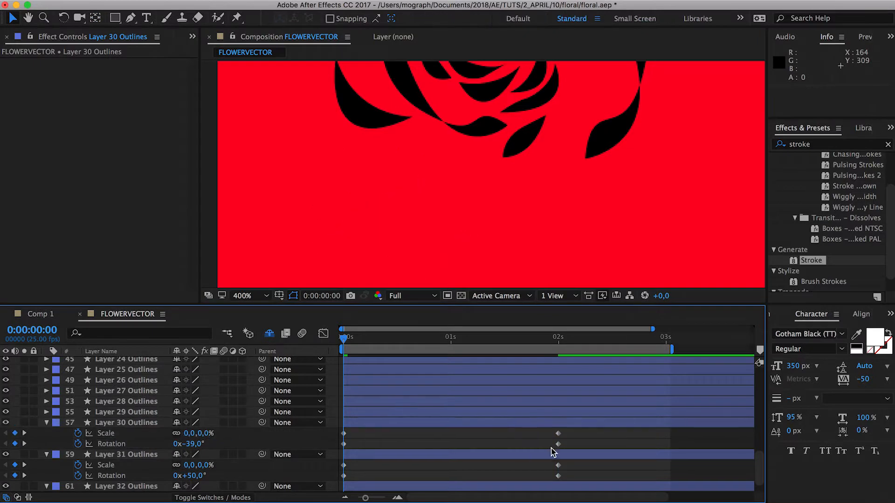
Move the anchor point of the tall outer petal Layer 2 Outlines to its lower tip and keyframe Scale and Rotation at 2 seconds
scroll(611, 135, down, 1)
click(578, 220)
drag(521, 243, 564, 240)
scroll(166, 433, up, 20)
key(s)
click(78, 372)
click(78, 384)
At 0 seconds, set Layer 2 Outlines to a Rotation of 37° and a Scale of 0%
drag(190, 383, 216, 383)
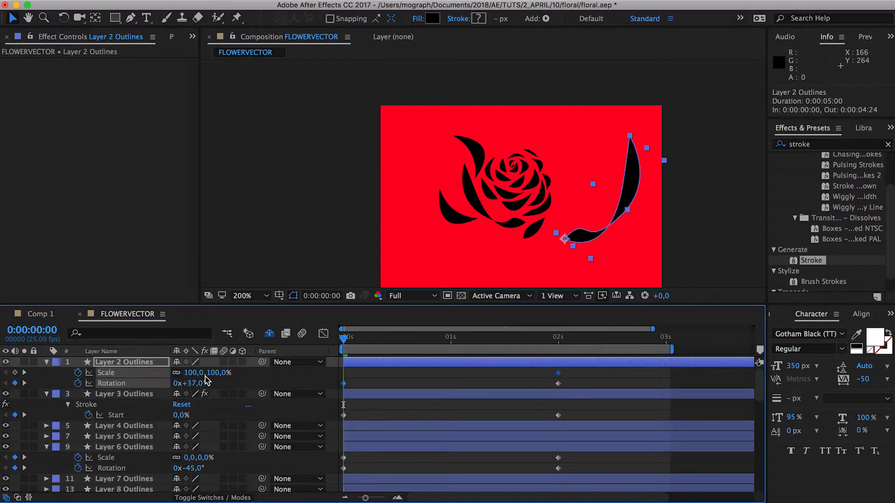
click(217, 373)
text(0)
Move the anchor point of the outer petal Layer 5 Outlines to its inner tip and keyframe Scale and Rotation at 2 seconds
click(493, 224)
drag(575, 259, 478, 223)
click(78, 426)
click(77, 437)
At 0 seconds, set Layer 5 Outlines to a Rotation of -35° and a Scale of 0%
drag(200, 437, 176, 437)
click(217, 426)
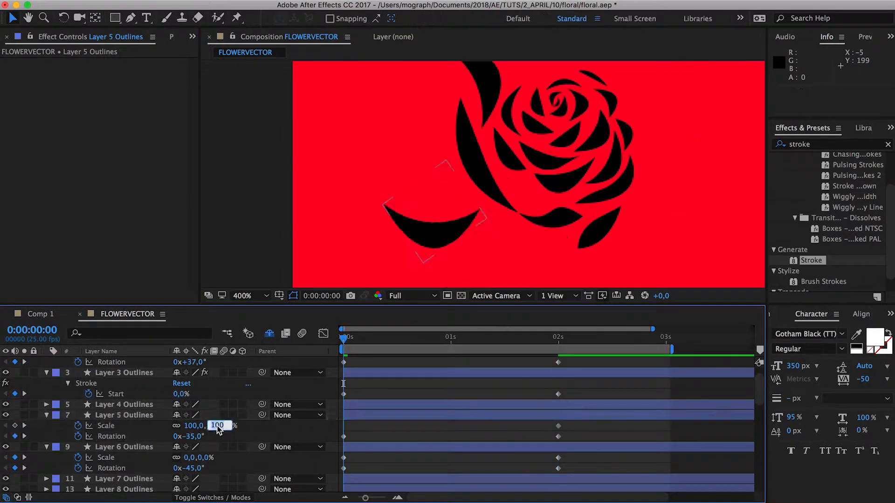
text(0)
Move the anchor point of the long petal Layer 29 Outlines to its lower right end and keyframe Scale and Rotation at 2 seconds
click(488, 183)
drag(518, 267, 526, 231)
scroll(142, 404, down, 20)
key(s)
click(78, 401)
click(77, 412)
At 0 seconds, set Layer 29 Outlines to a Rotation of -29° and a Scale of 0%
drag(202, 412, 176, 416)
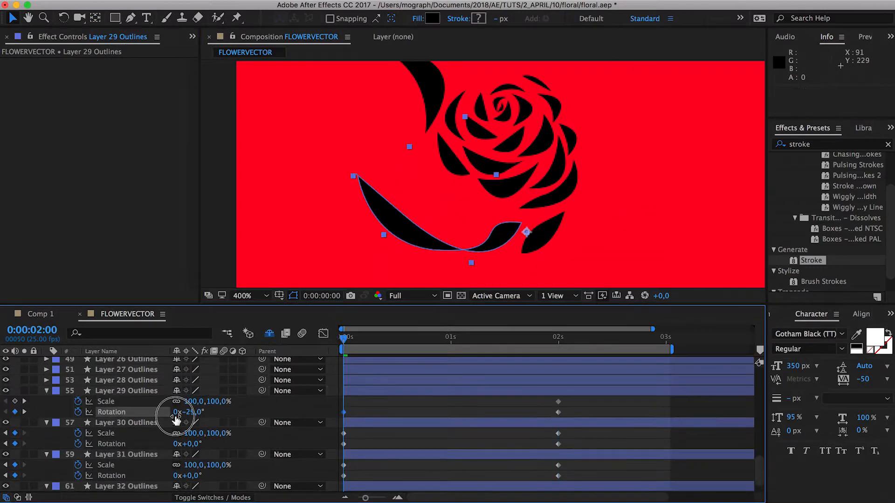
click(217, 401)
text(0)
Move the anchor point of Layer 17 Outlines, the small petal below the bloom, to its lower tip and keyframe Scale and Rotation at 2 seconds
click(515, 236)
drag(516, 236, 495, 256)
scroll(140, 419, up, 15)
click(78, 411)
click(78, 423)
At 0 seconds, set Layer 17 Outlines to a Rotation of 39° and a Scale of 0%
drag(190, 423, 208, 417)
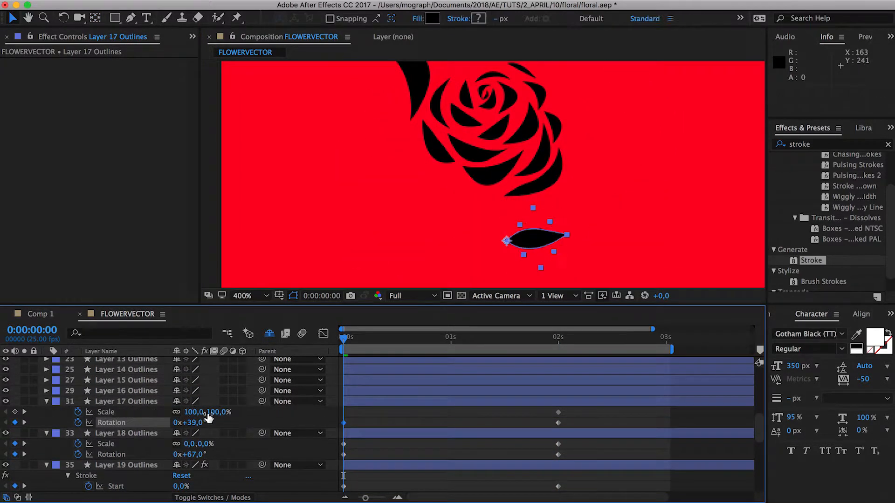
click(217, 412)
text(0)
Anchor the upper outer petal Layer 28 Outlines at its lower tip and animate its Scale and Rotation, starting from -57° at 0 seconds
click(417, 76)
drag(426, 144, 439, 185)
scroll(140, 418, down, 15)
click(78, 426)
click(77, 436)
drag(193, 437, 176, 449)
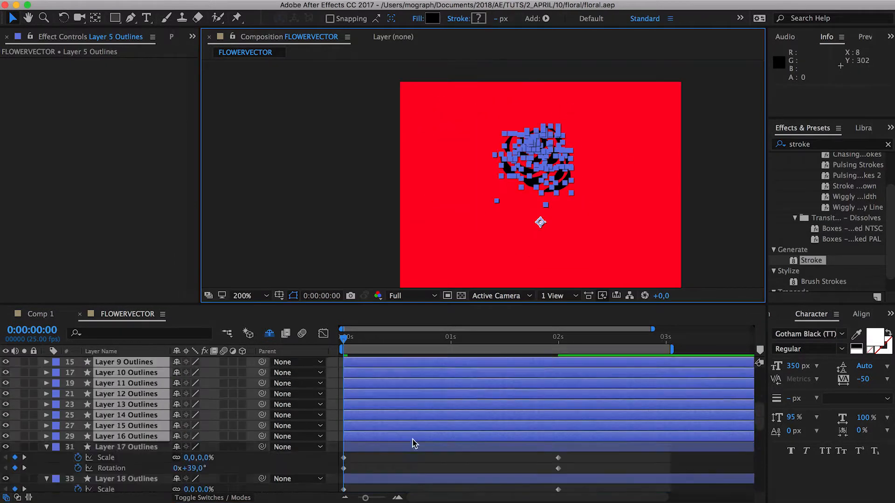
Move the anchor points of the inner rose petals, including Layers 26, 11, 22 and 16 Outlines, onto their own shapes
scroll(417, 428, up, 2)
scroll(423, 414, down, 1)
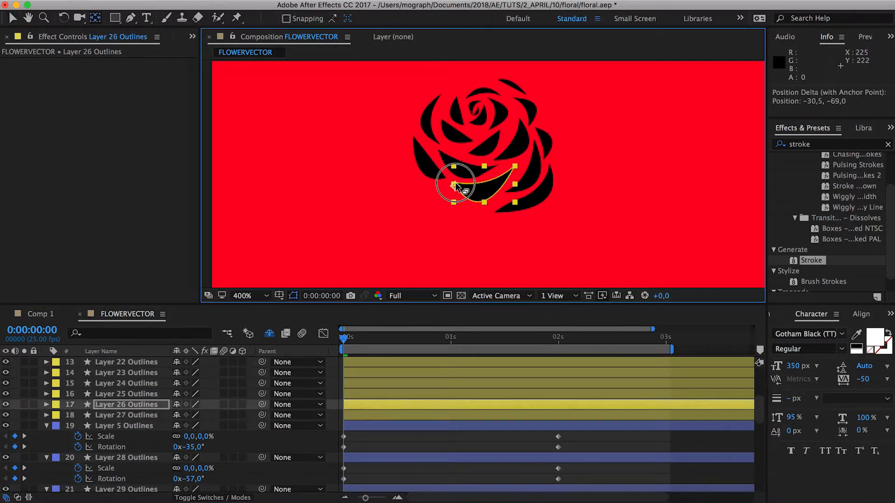
click(581, 167)
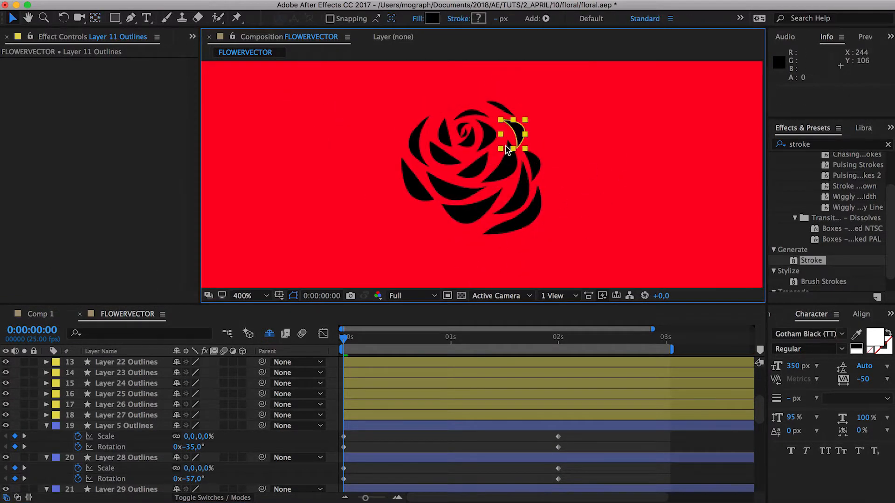
drag(511, 136, 517, 139)
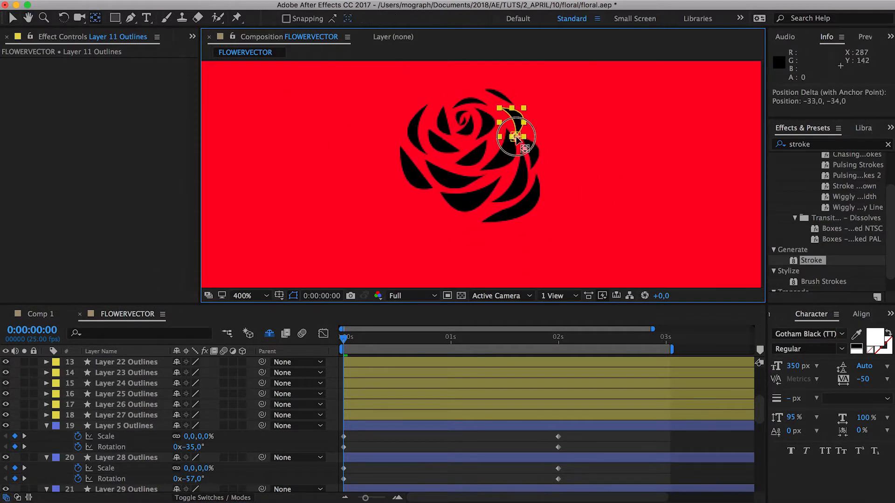
click(483, 172)
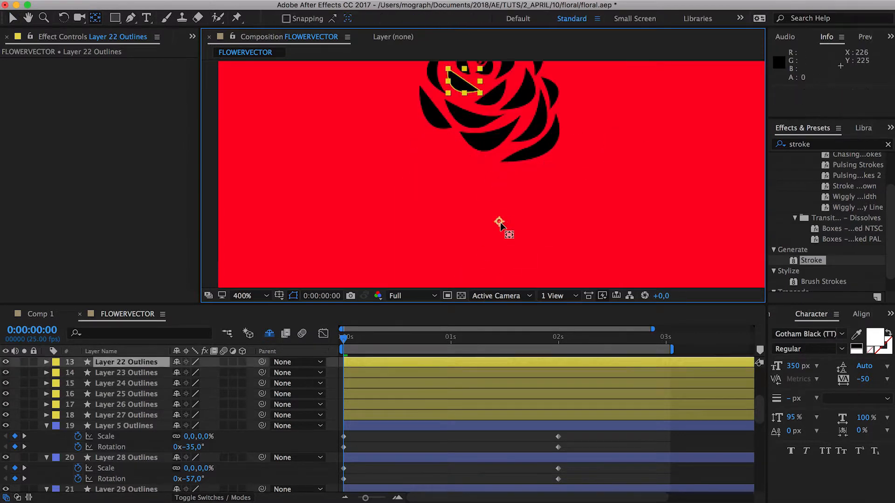
click(502, 166)
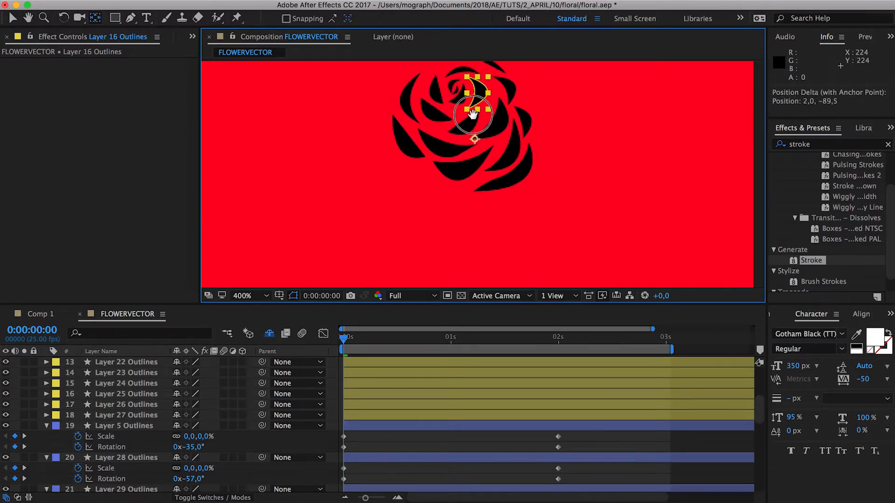
scroll(468, 113, up, 2)
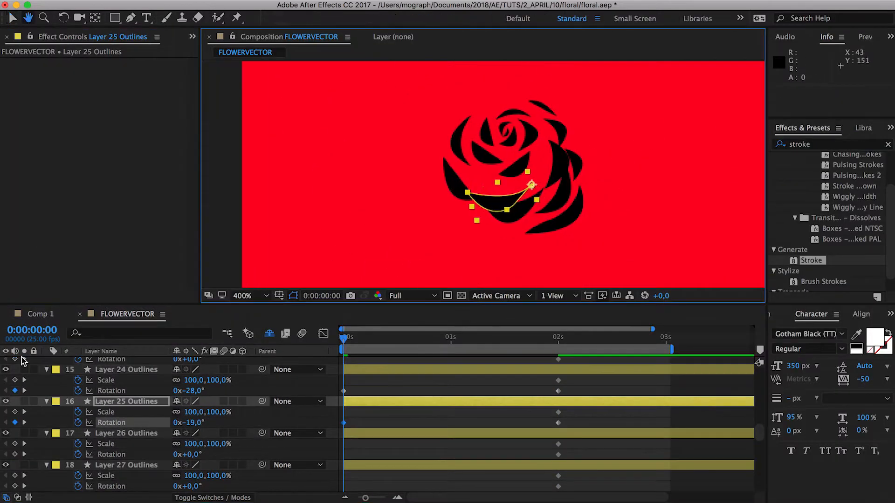
Give the inner rose petals individual start rotations at 0 seconds, such as 58° on Layer 26, 42° on Layer 16 and -40° on Layer 15
drag(210, 381, 216, 381)
scroll(201, 393, up, 2)
mouse_move(200, 392)
mouse_down()
mouse_move(178, 393)
mouse_move(223, 392)
mouse_move(181, 392)
mouse_move(210, 392)
mouse_up()
scroll(200, 392, up, 3)
scroll(204, 391, up, 3)
scroll(199, 394, up, 3)
scroll(201, 393, up, 3)
drag(199, 392, 220, 381)
scroll(210, 396, up, 3)
drag(200, 384, 221, 393)
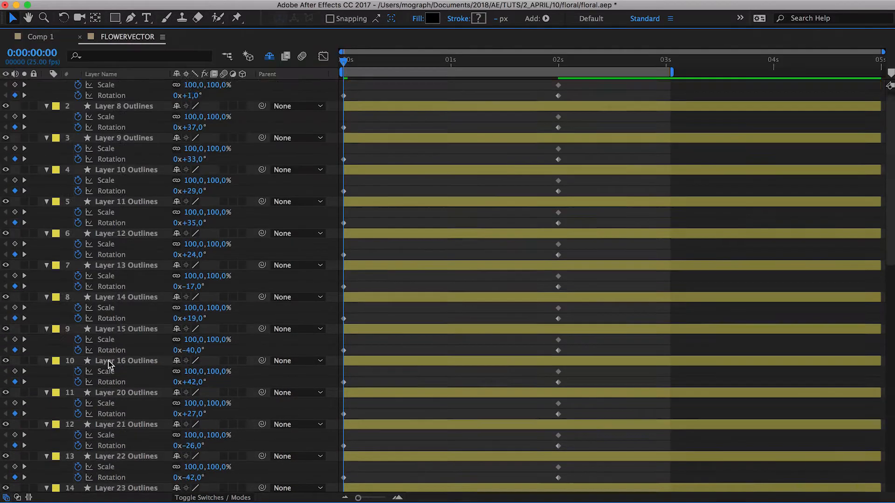
Set the Scale of all yellow petal layers to 0% at 0 seconds and go to 1 second
scroll(224, 279, down, 5)
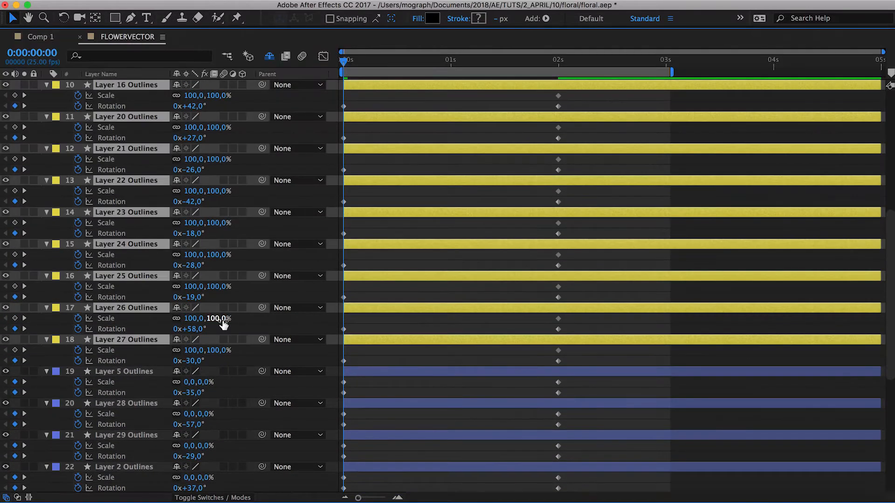
click(451, 60)
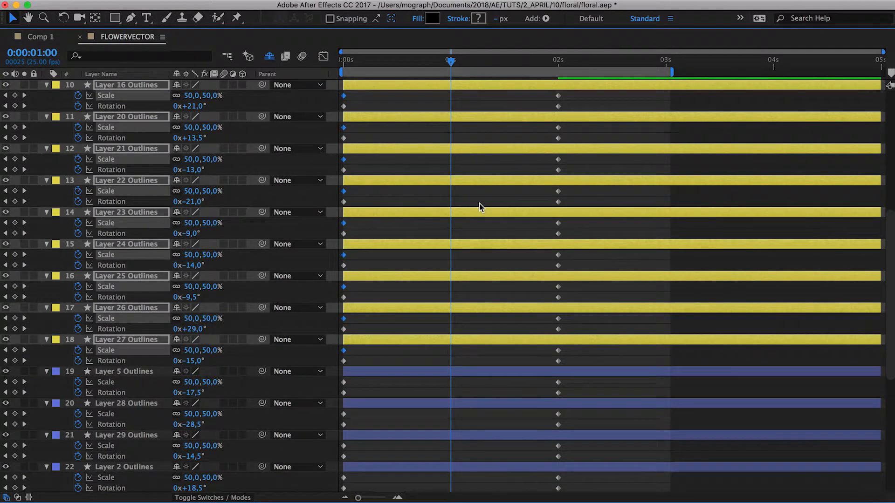
key(grave)
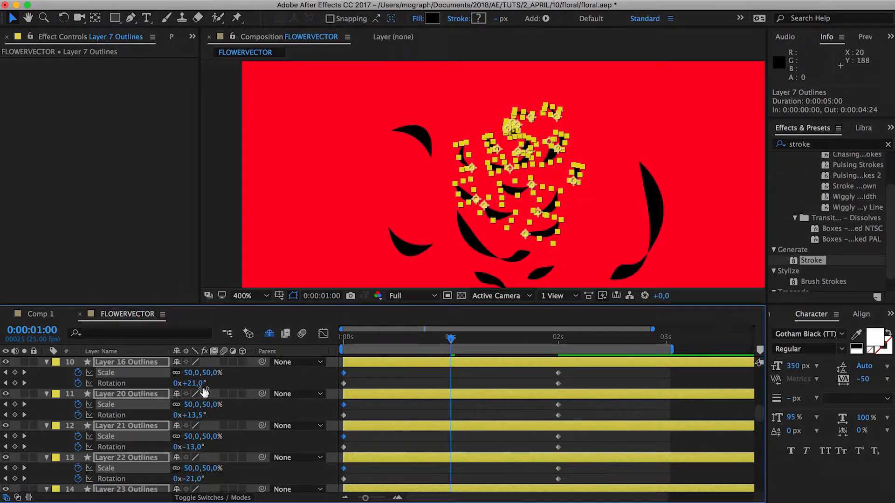
Set the Scale of all yellow petal layers to 125% at 1 second as an overshoot
drag(216, 377, 228, 377)
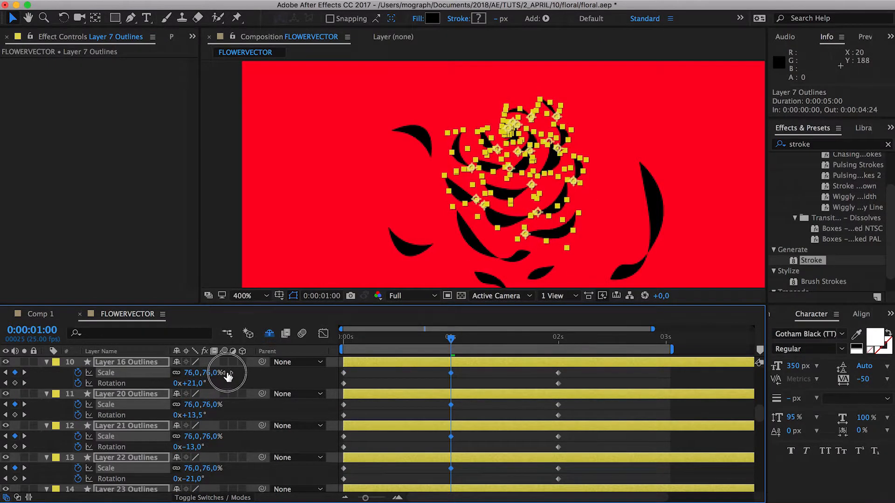
key(super+z)
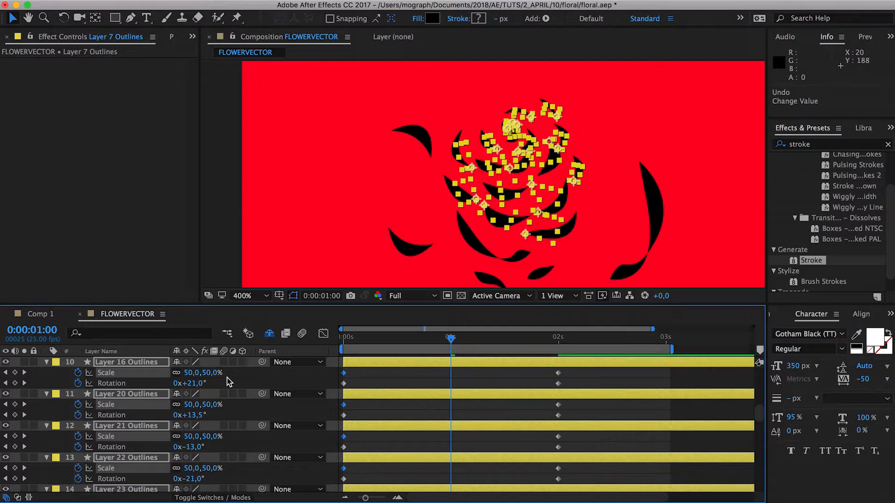
key(grave)
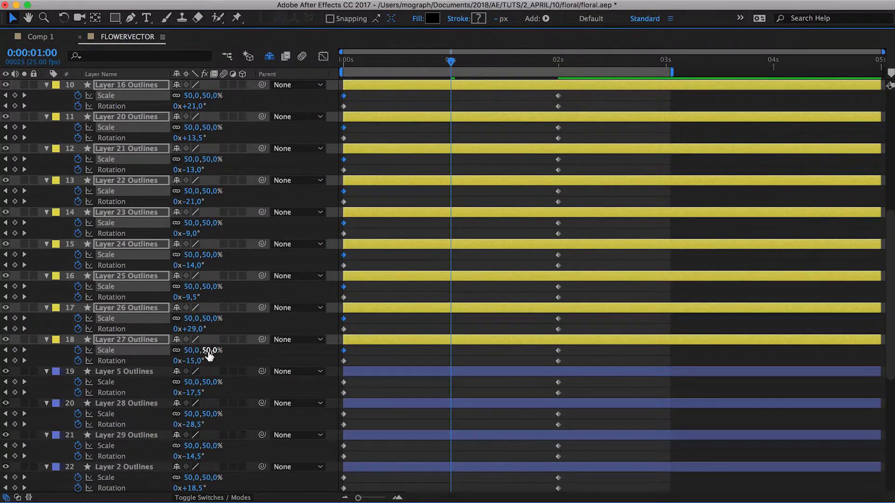
drag(235, 353, 245, 355)
key(grave)
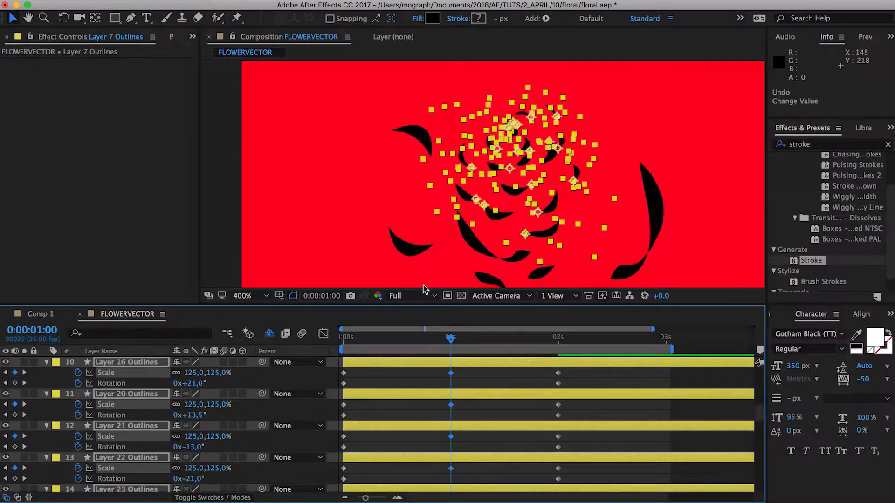
scroll(501, 343, down, 2)
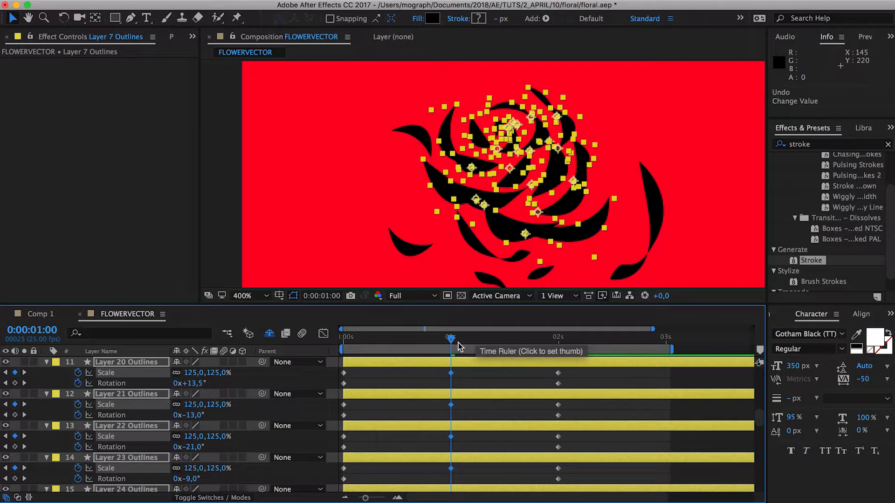
Scrub through the petal growth and play back the whole rose animation in the fitted view
drag(457, 344, 626, 345)
drag(497, 355, 337, 422)
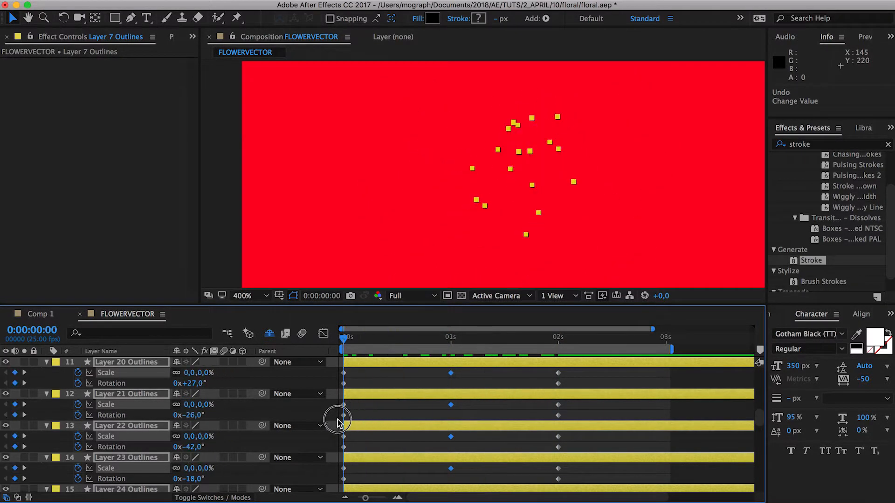
scroll(615, 179, down, 1)
key(space)
drag(637, 208, 631, 154)
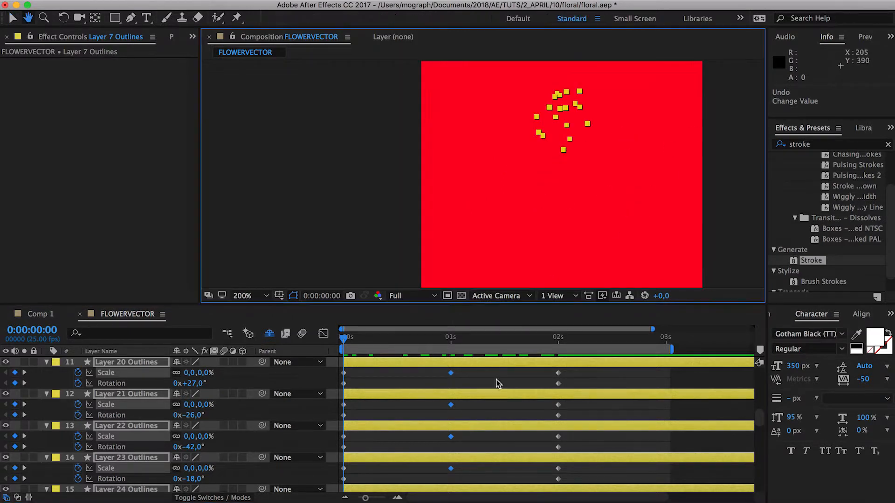
click(471, 192)
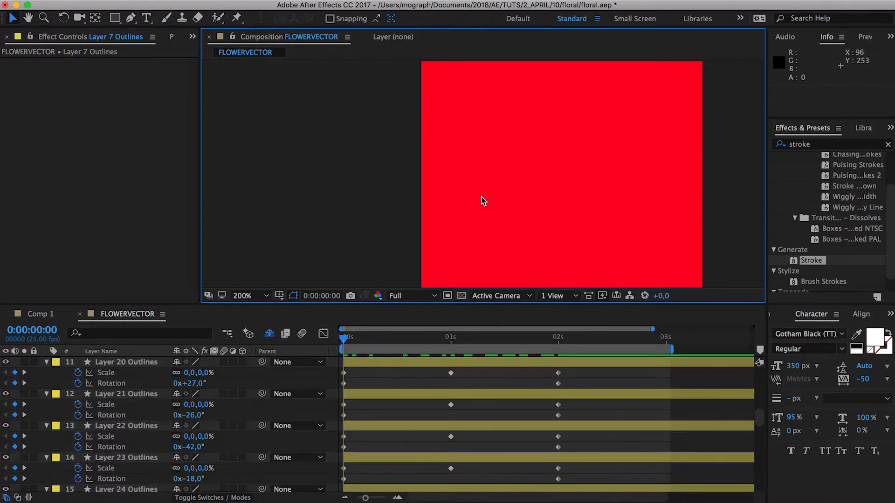
scroll(481, 198, down, 1)
key(shift+slash)
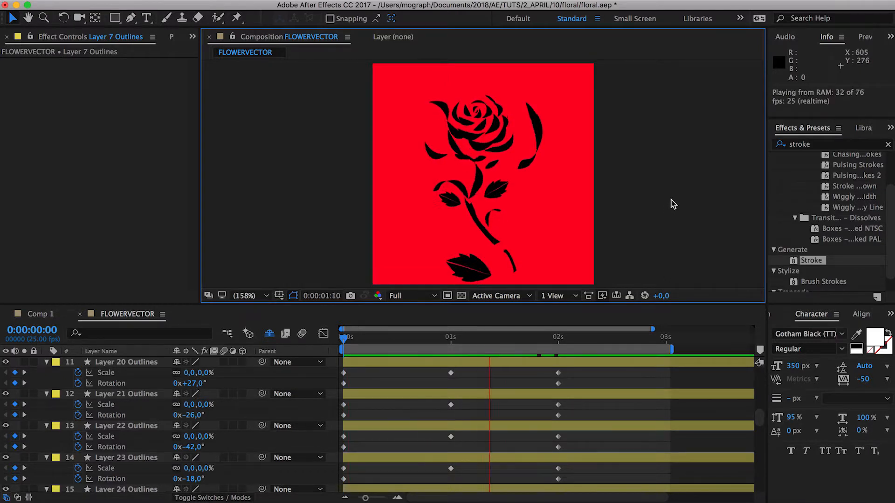
click(516, 343)
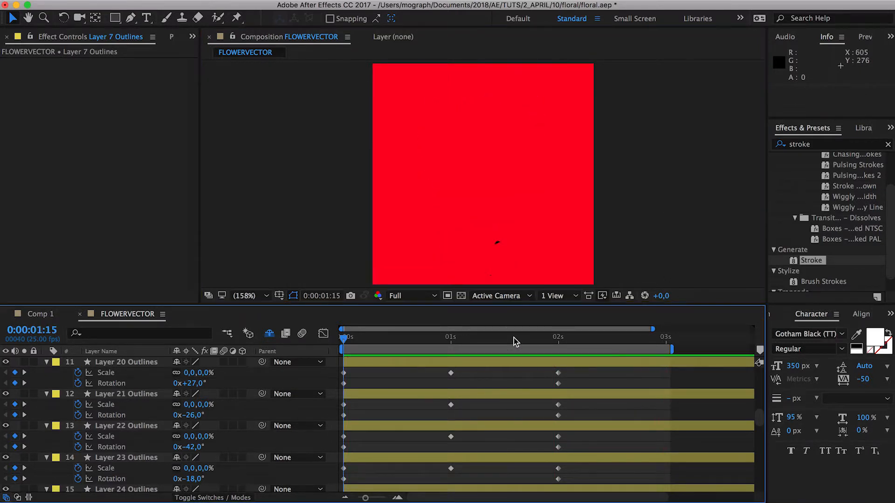
Apply Easy Ease to the Scale, Rotation and Stroke Start keyframes from Layer 20 down through all blue layers and play the animation
key(grave)
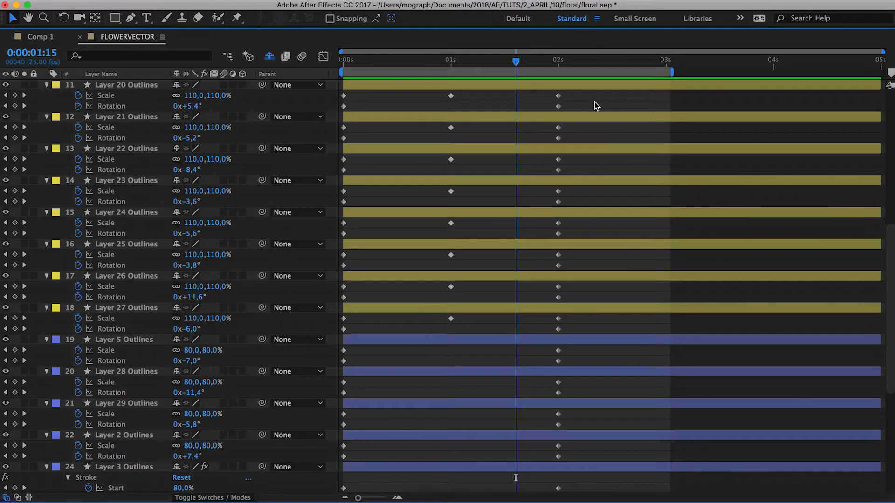
drag(602, 100, 630, 152)
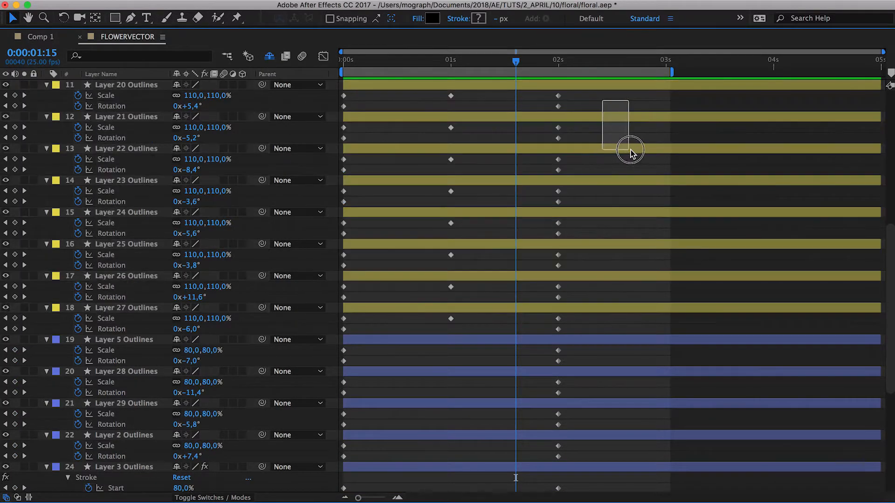
drag(628, 97, 308, 493)
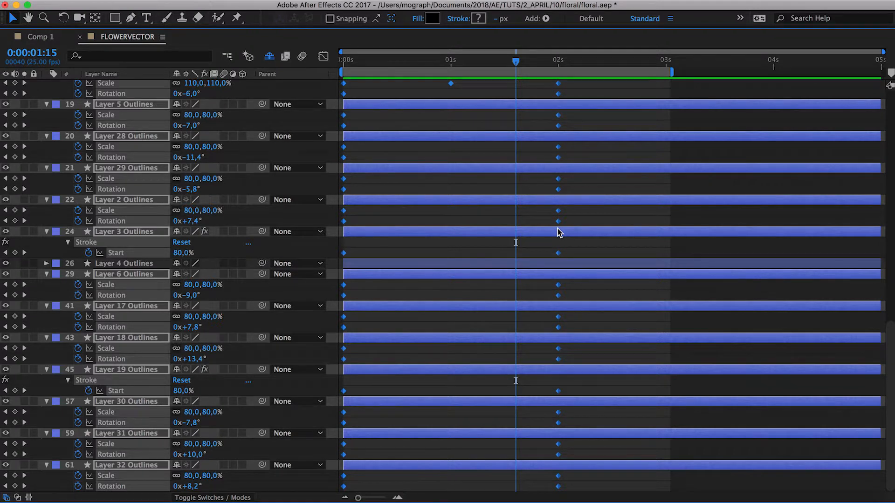
key(grave)
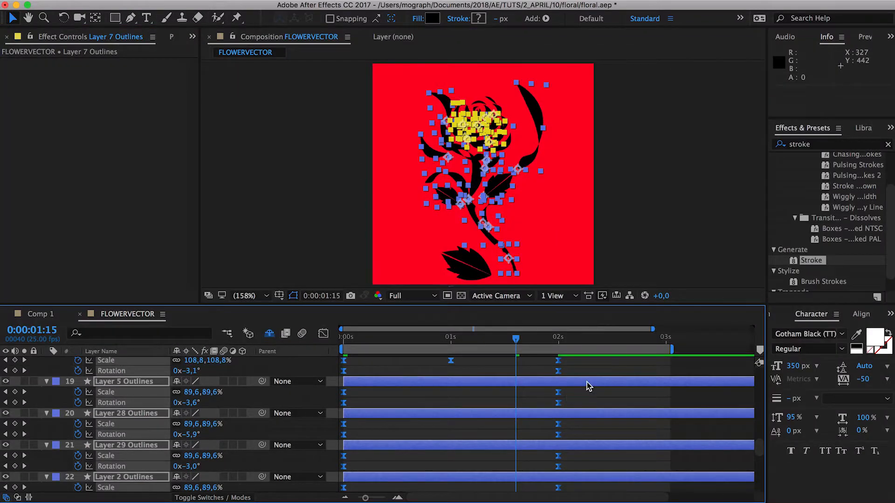
key(F2)
drag(518, 336, 256, 378)
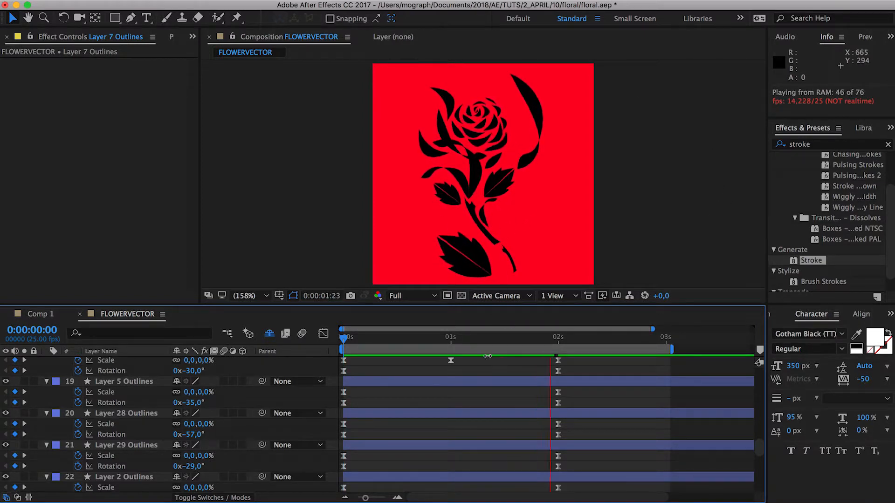
key(space)
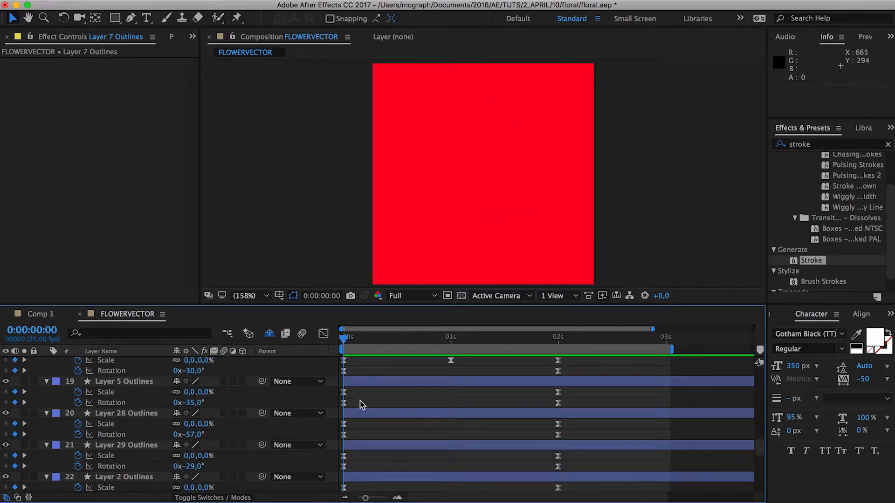
Apply Easy Ease to the Scale and Rotation keyframes of the remaining yellow petal layers, Layer 7 through Layer 16
scroll(361, 404, up, 4)
click(372, 425)
scroll(376, 407, up, 20)
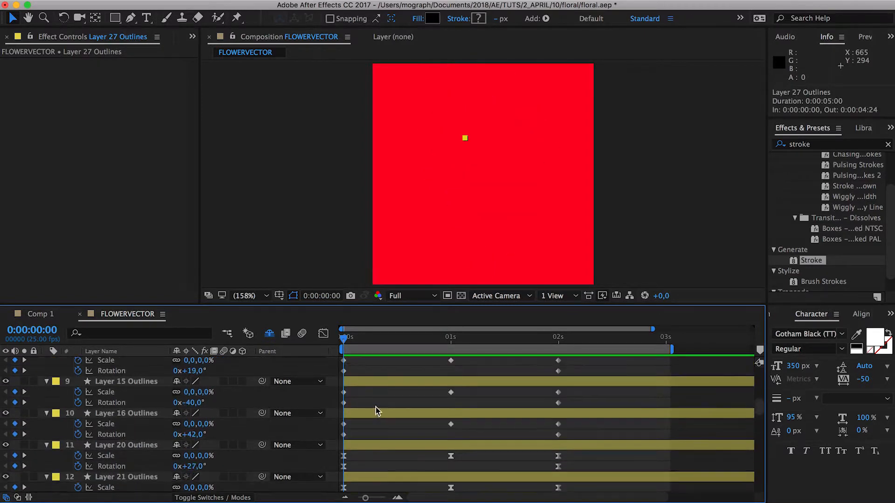
scroll(388, 393, down, 7)
key(grave)
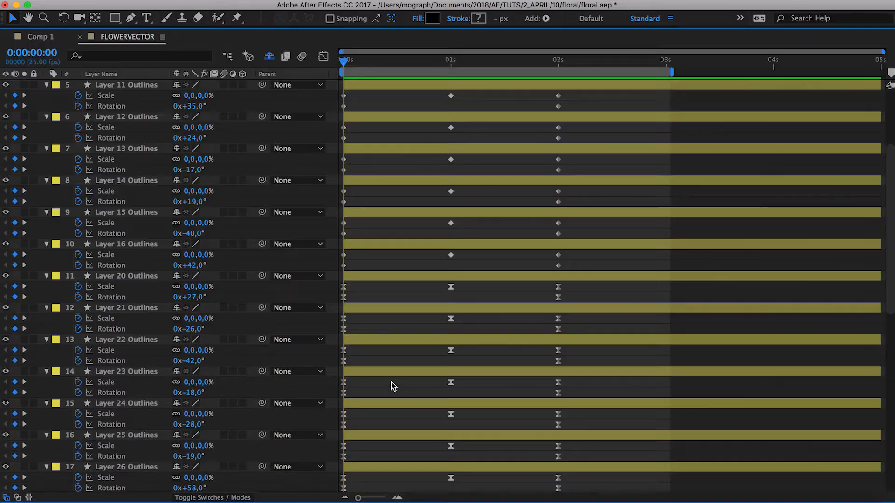
scroll(536, 279, down, 2)
drag(584, 242, 329, 60)
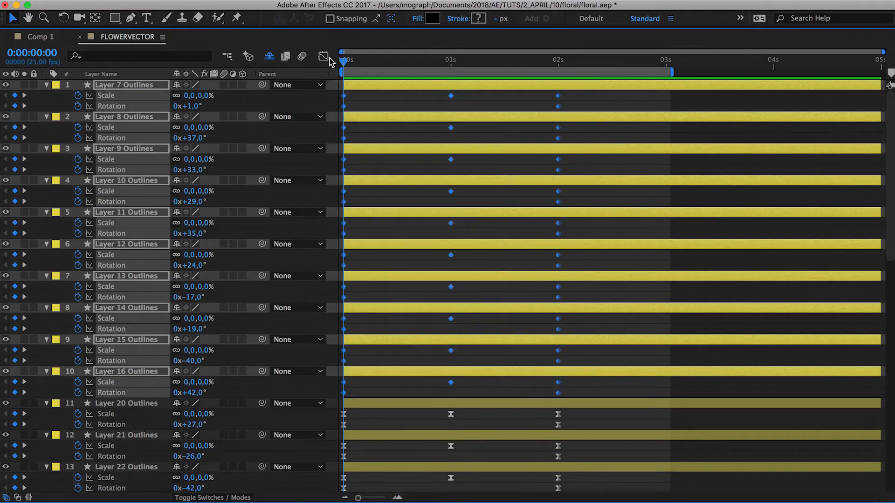
click(531, 296)
key(grave)
Shift all yellow petal layers together in time so they start at 0:00:00:14
scroll(506, 414, down, 20)
click(493, 392)
scroll(493, 391, up, 10)
drag(544, 305, 537, 254)
scroll(480, 345, up, 10)
key(super+a)
drag(417, 312, 489, 313)
click(360, 361)
scroll(457, 476, down, 15)
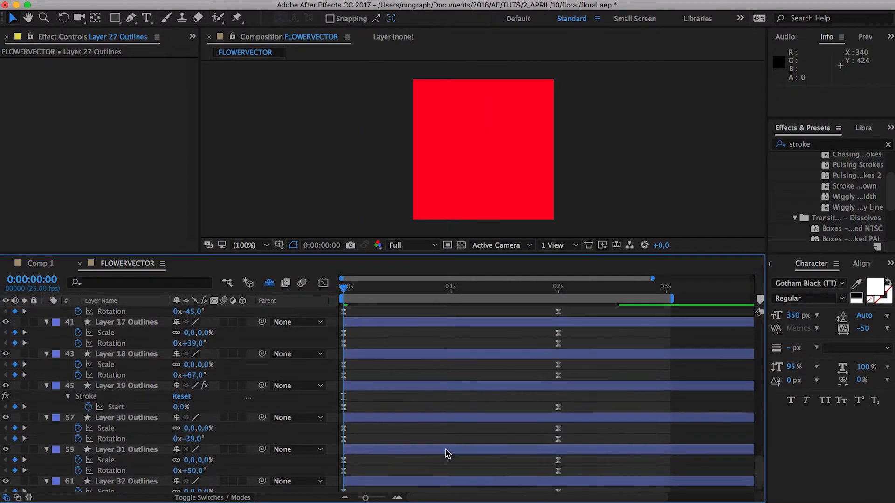
click(446, 375)
scroll(441, 312, up, 4)
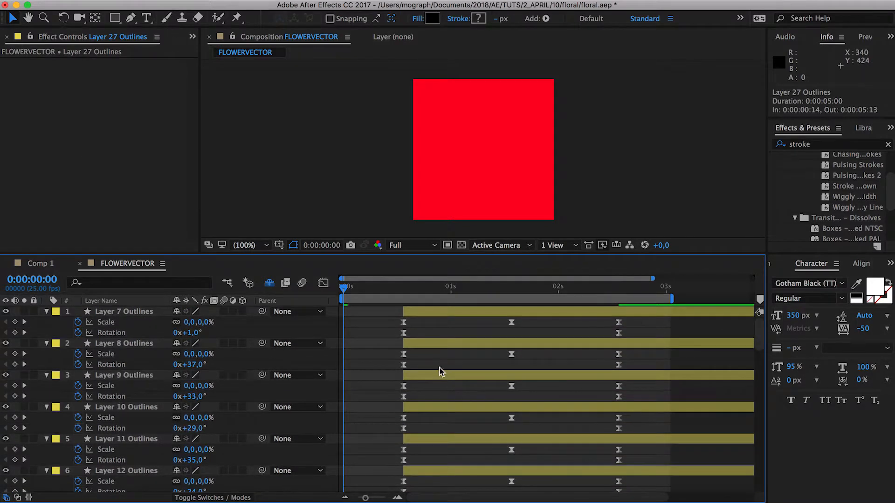
Trim all 18 yellow petal layers to a one-frame duration at 0:00:00:14
key(super+a)
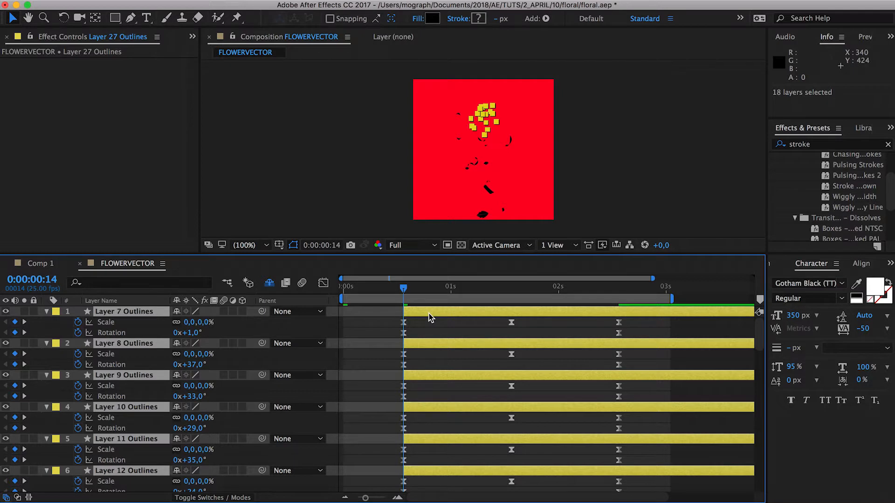
key(Right)
key(super+z)
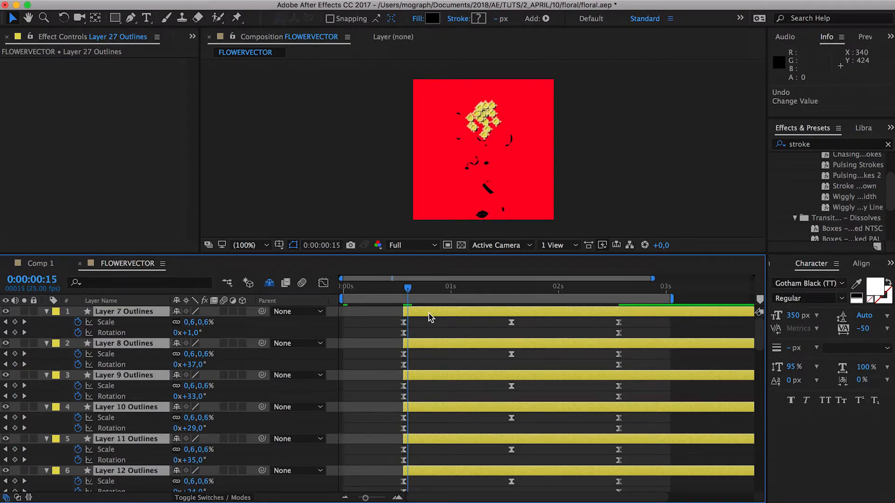
scroll(416, 336, up, 2)
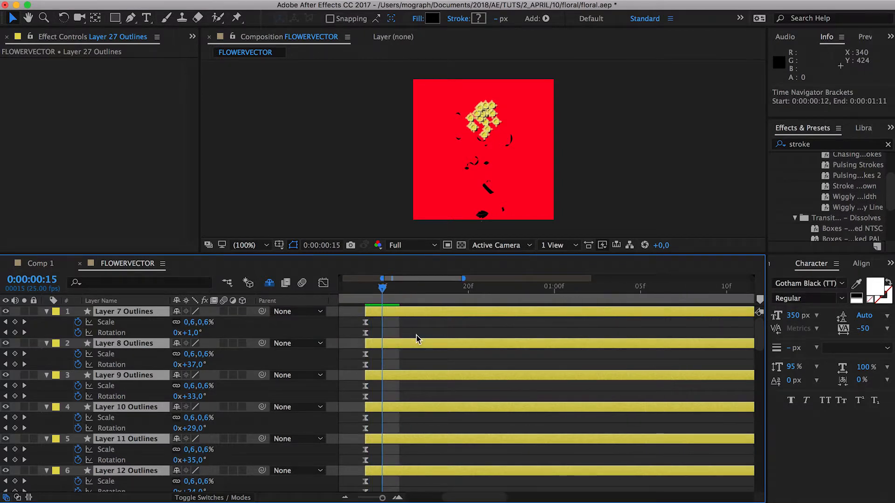
key(alt+bracketright)
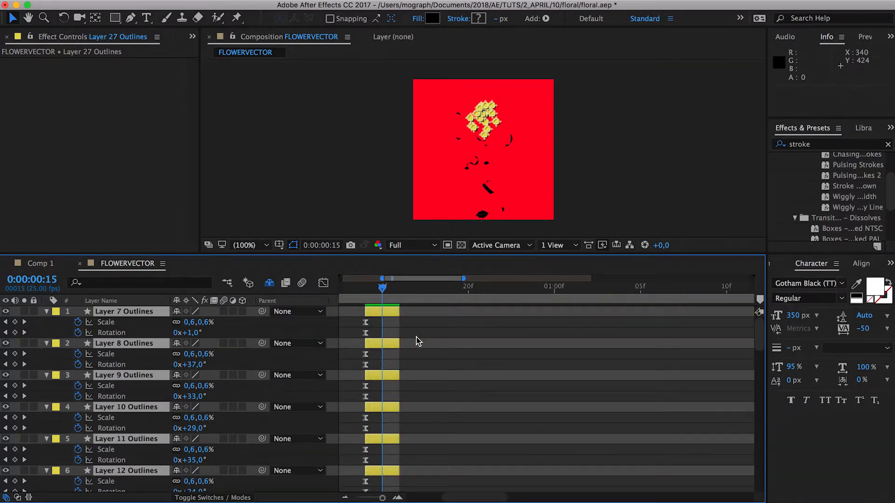
click(395, 313)
drag(394, 313, 388, 318)
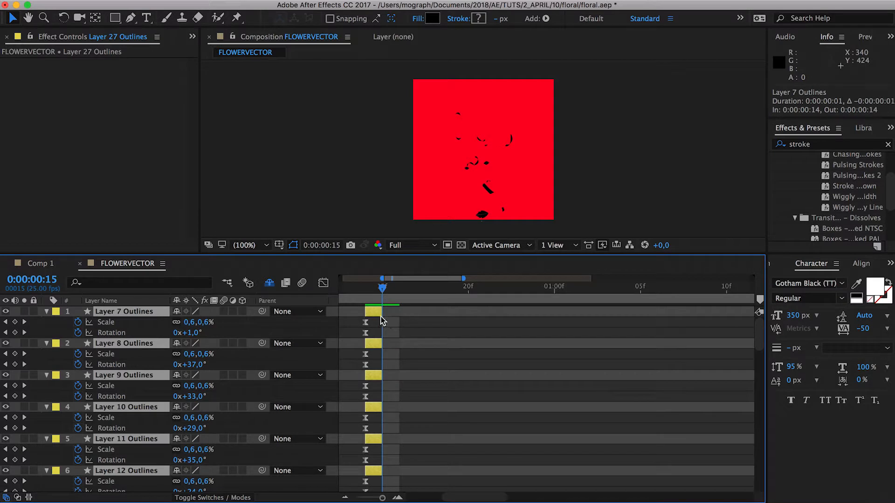
Stagger the trimmed yellow petal layers one after another with Sequence Layers, without overlap
right_click(374, 314)
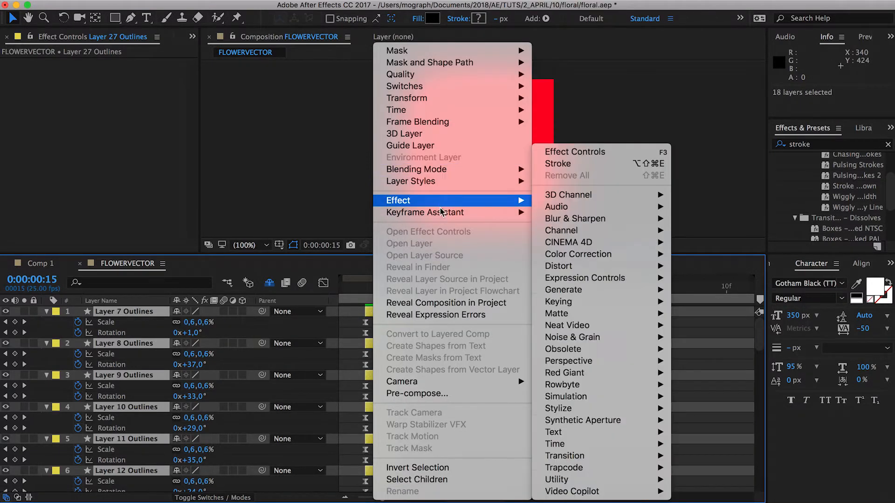
mouse_move(442, 215)
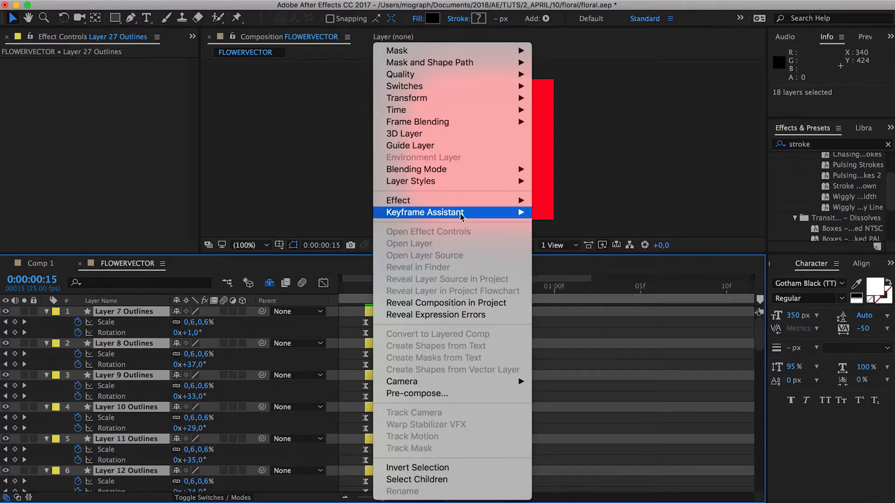
click(608, 294)
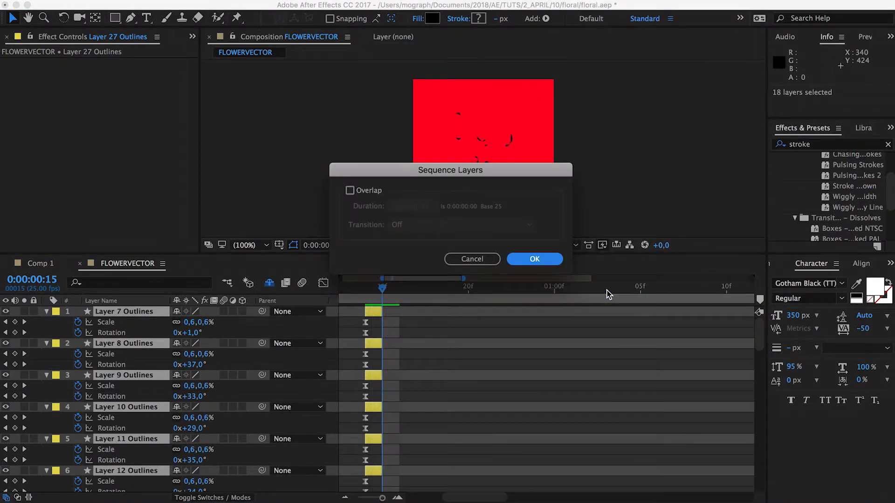
click(544, 258)
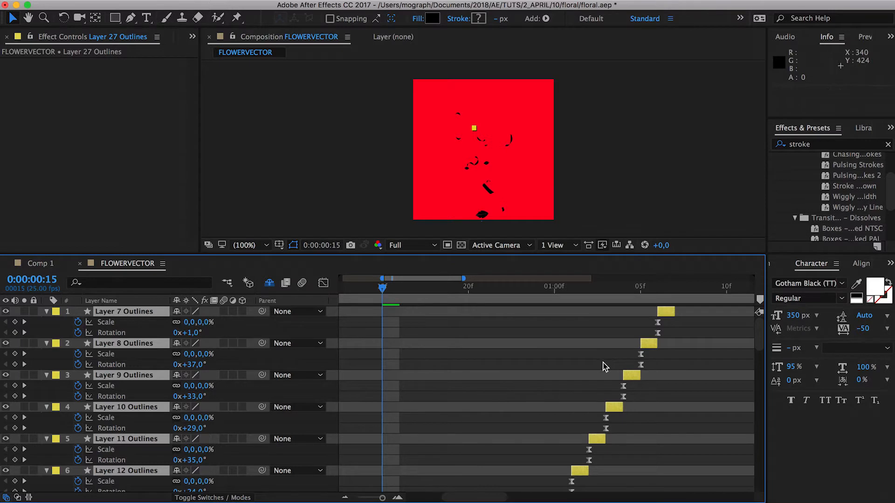
Extend the out points of all staggered yellow petal layers past the end of the composition
key(semicolon)
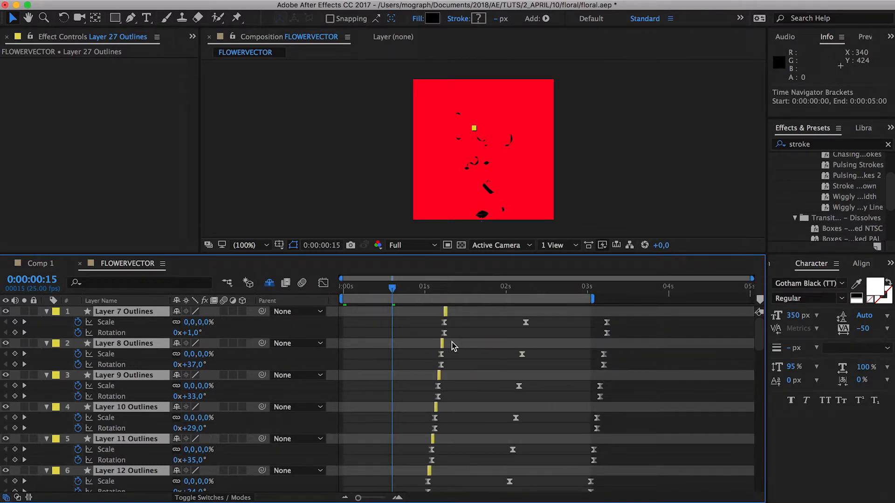
drag(446, 343, 886, 343)
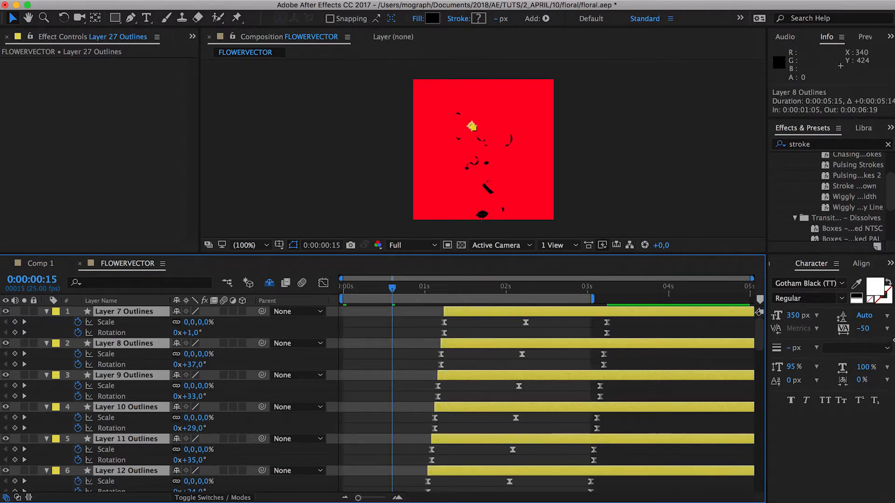
click(402, 349)
scroll(410, 362, down, 15)
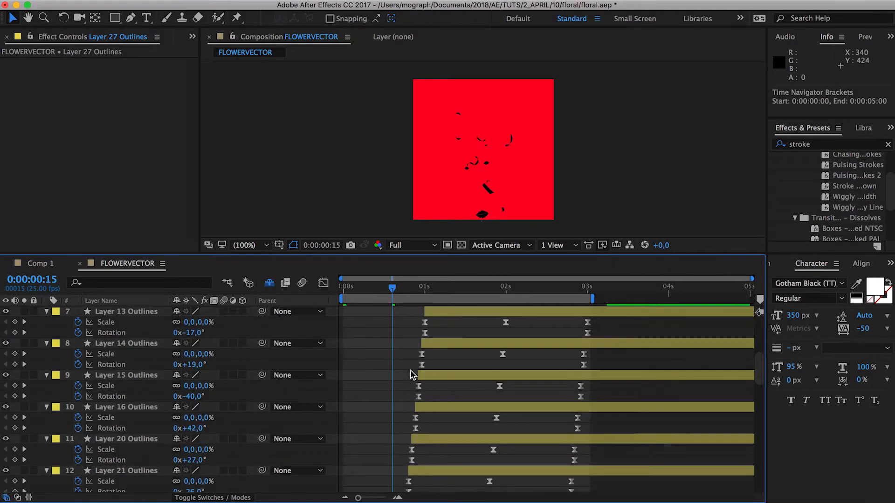
scroll(396, 306, up, 3)
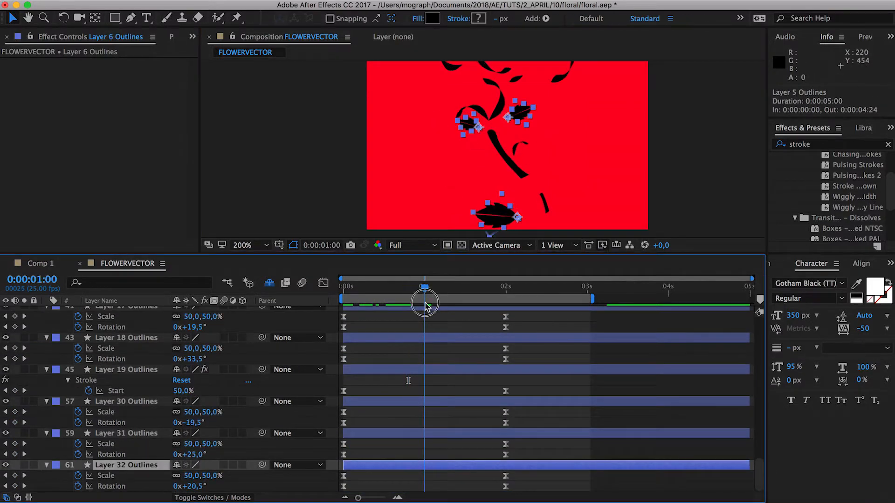
Add overshoot Scale keyframes to the leaf layers at 0:00:00:24, such as 107% on Layer 4 and 106% on Layer 6
drag(219, 476, 233, 478)
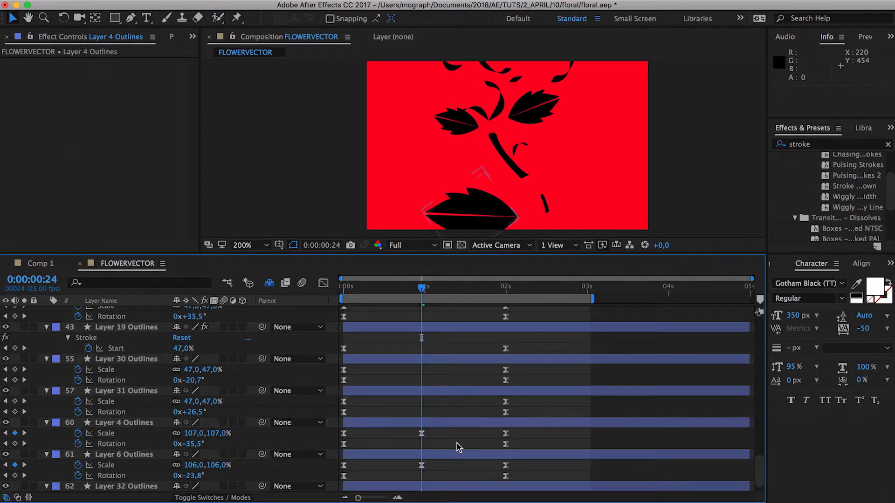
click(442, 319)
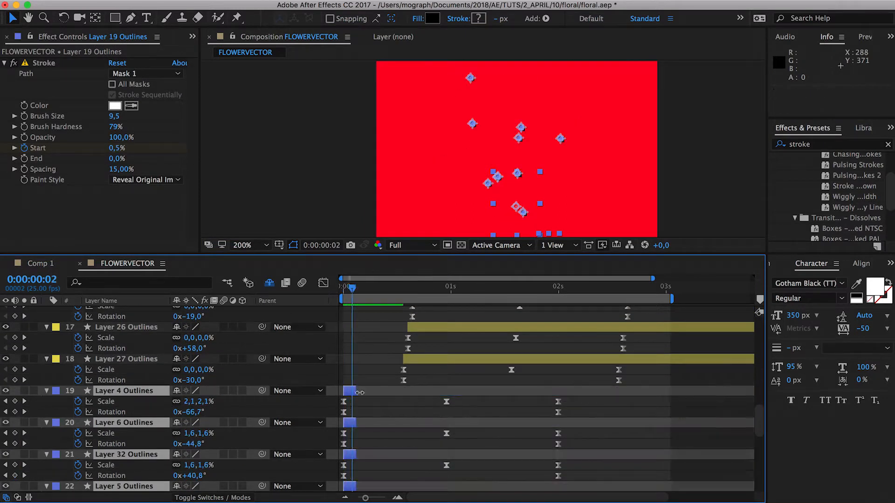
Stagger the blue stem and leaf layers with Sequence Layers and shift the yellow petal layers to start at about 1.3 seconds
right_click(347, 390)
click(523, 351)
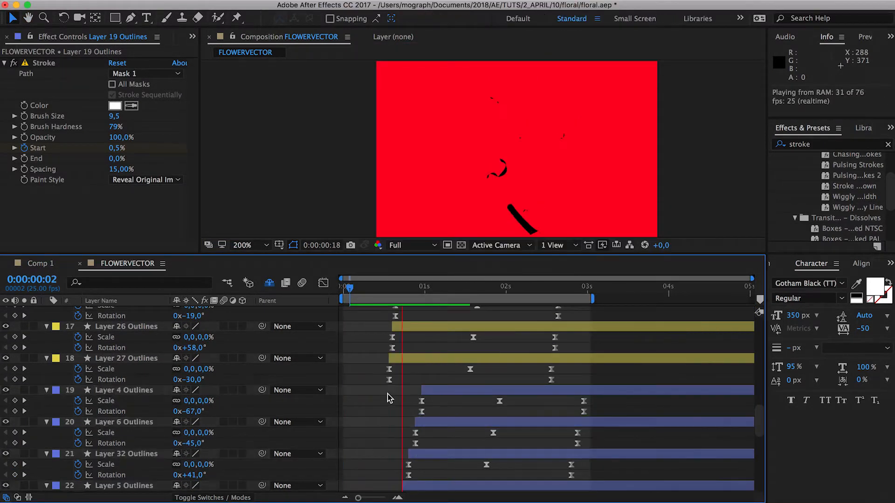
drag(426, 428, 498, 430)
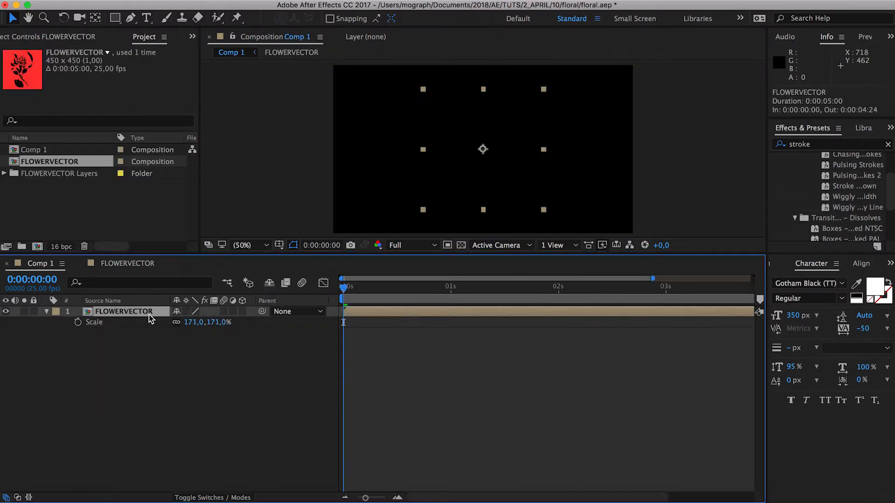
Add a 1920 x 1080 solid in Comp 1 coloured from the rose's red background, place it below FLOWERVECTOR and play the composition
click(153, 393)
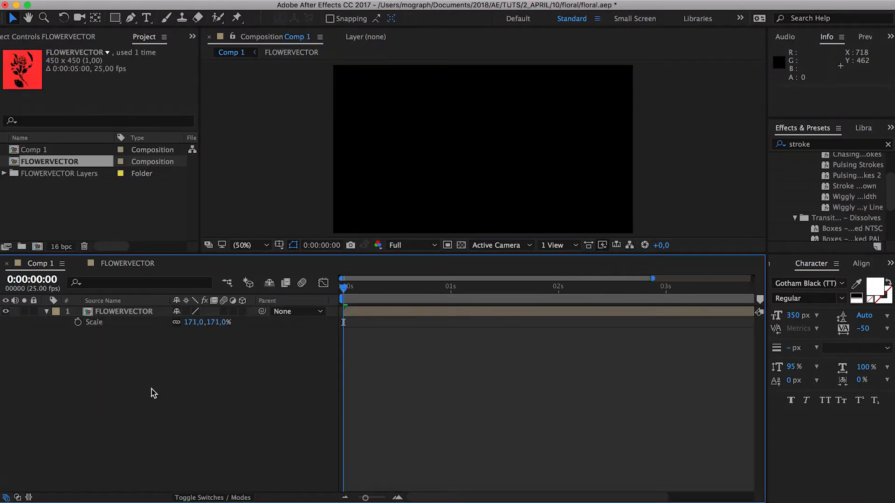
click(231, 1)
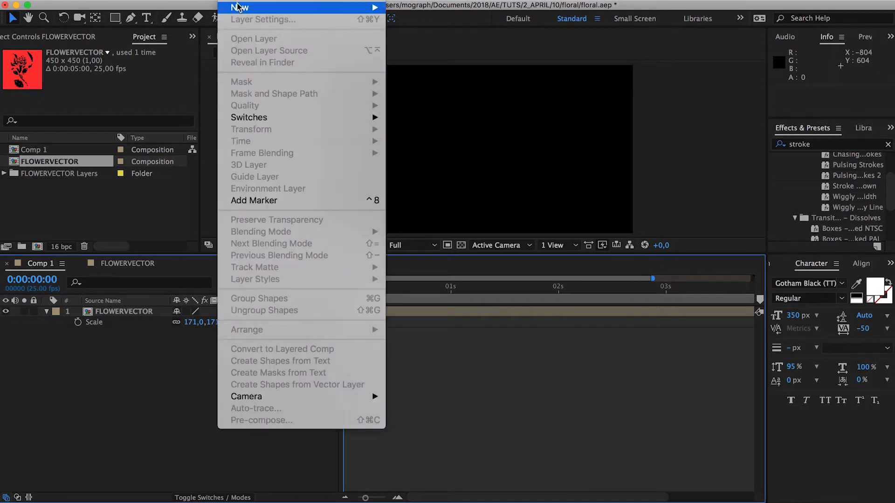
mouse_move(240, 8)
click(438, 27)
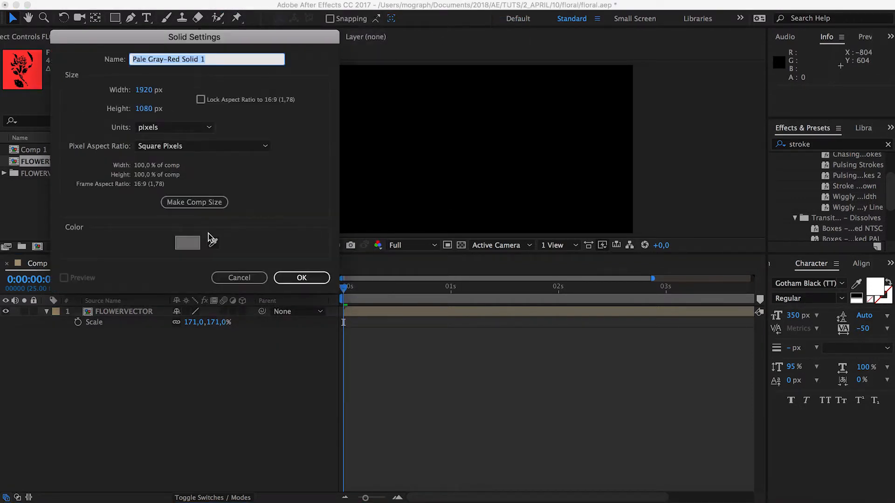
click(212, 244)
click(39, 72)
click(300, 277)
drag(137, 313, 140, 358)
click(156, 370)
key(space)
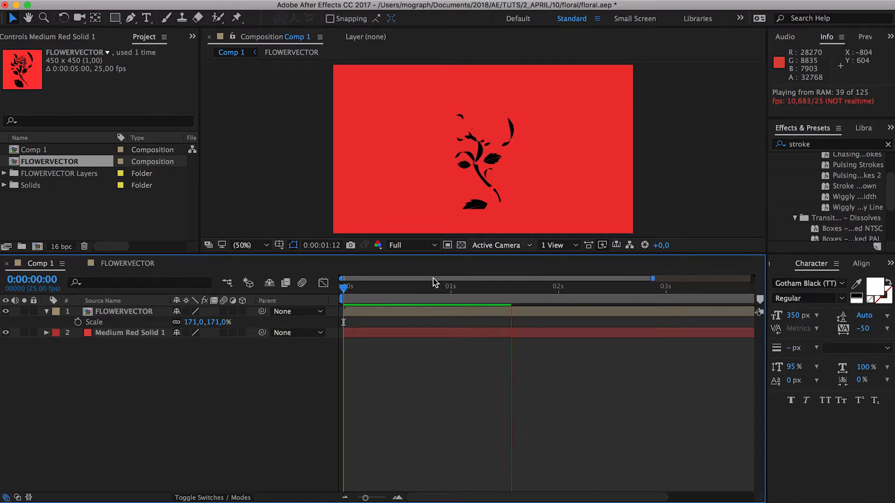
key(space)
Open the FLOWERVECTOR composition and enable motion blur on all its layers
click(129, 317)
double_click(129, 317)
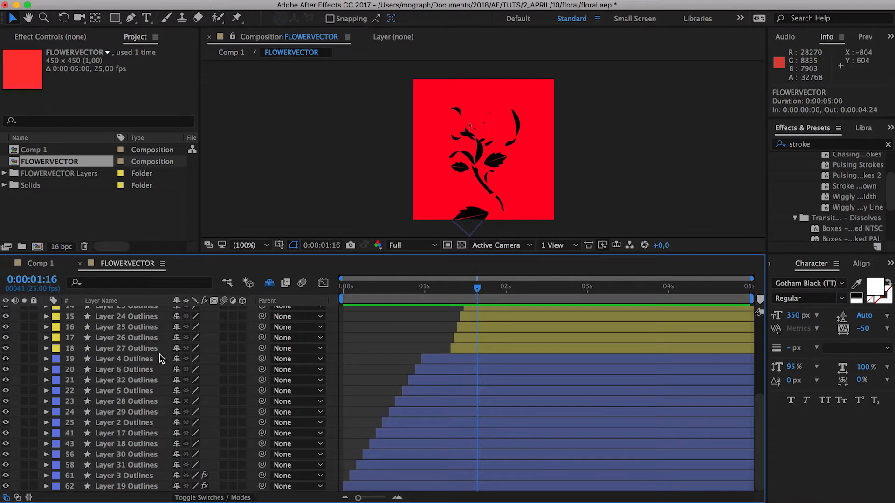
click(119, 486)
key(super+a)
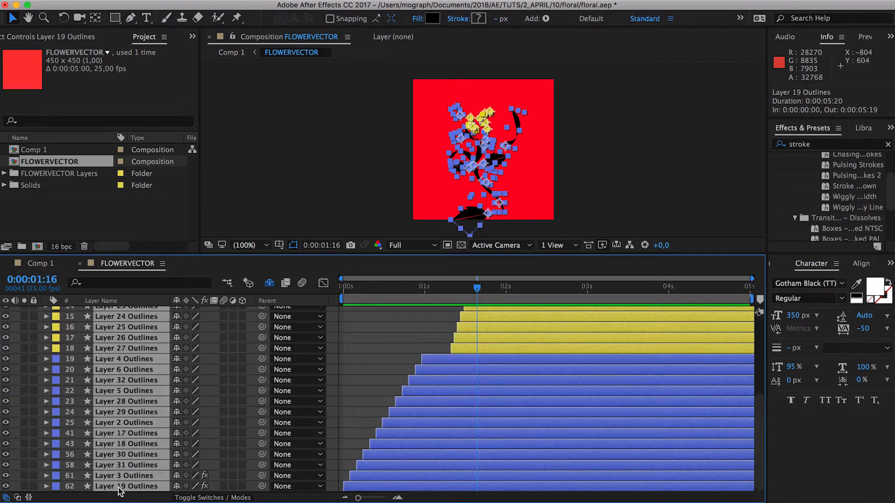
click(222, 315)
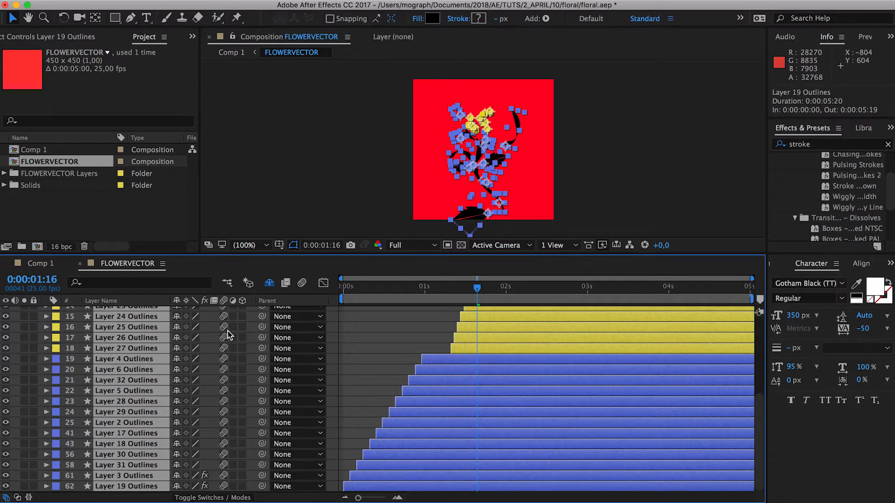
In Comp 1, scale the FLOWERVECTOR layer to 188% and collapse its transformations
click(37, 264)
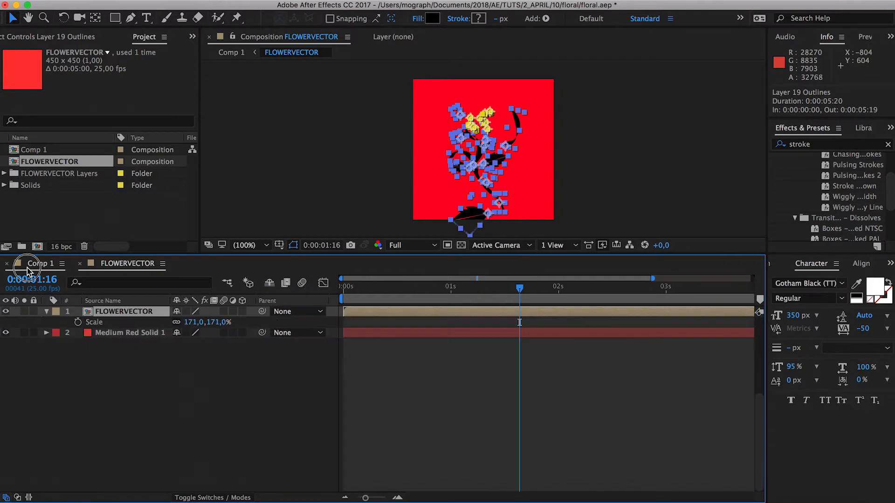
click(211, 394)
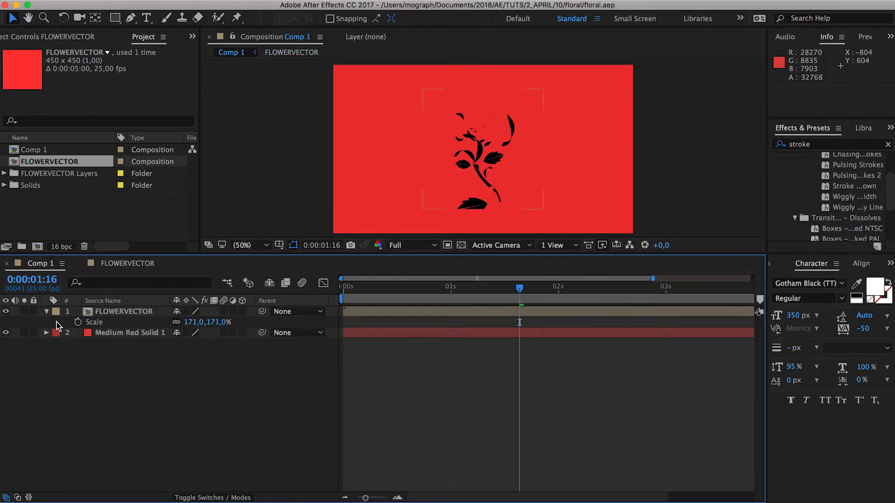
drag(219, 328, 222, 321)
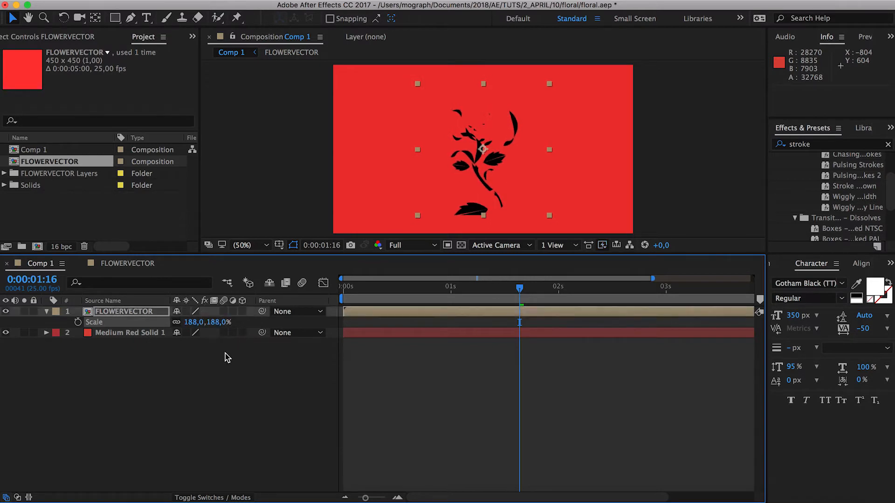
click(186, 311)
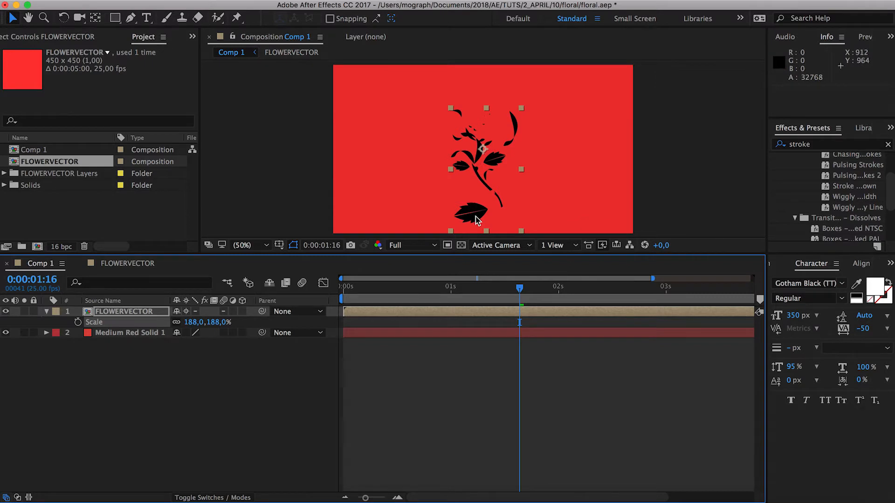
Toggle FLOWERVECTOR's Collapse Transformations off and on again to compare the lowest leaf's cropping at close range
scroll(476, 219, up, 2)
drag(500, 254, 501, 323)
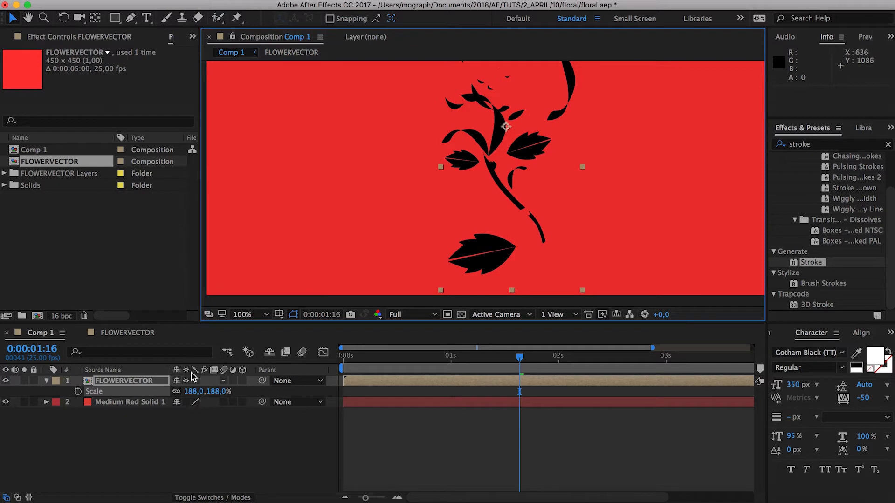
click(188, 381)
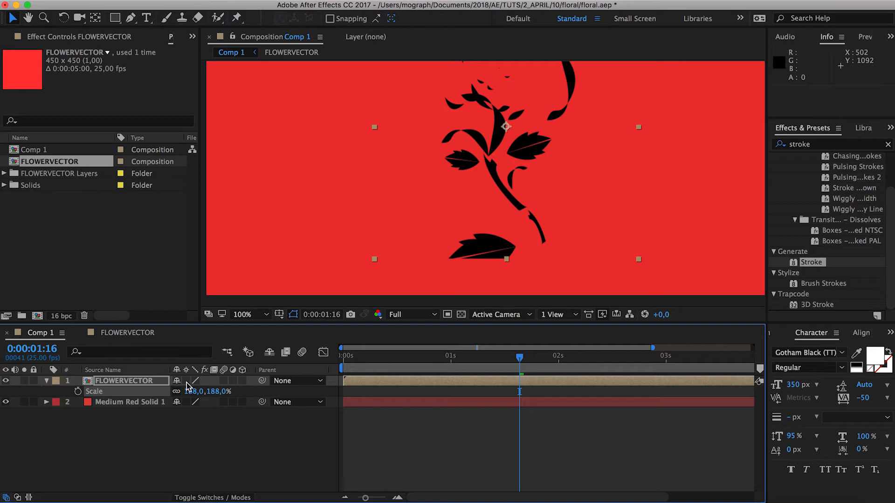
click(190, 440)
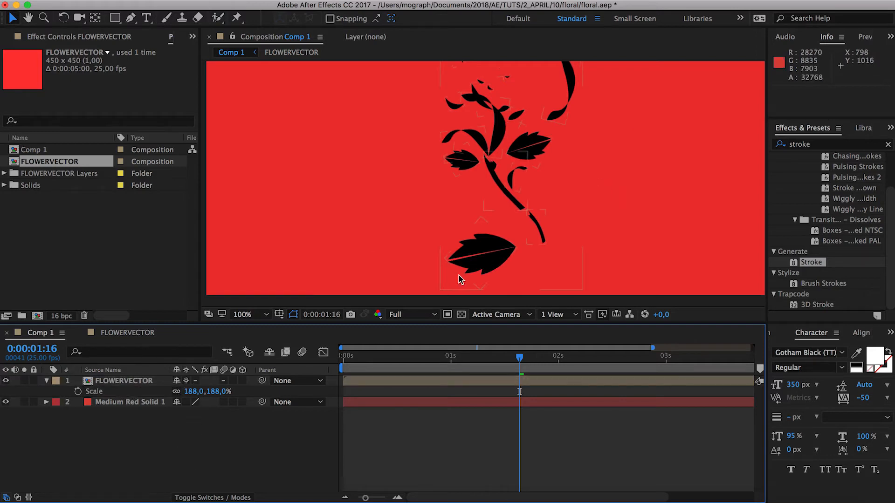
Save the project and play Comp 1 with the whole frame in view
key(shift+slash)
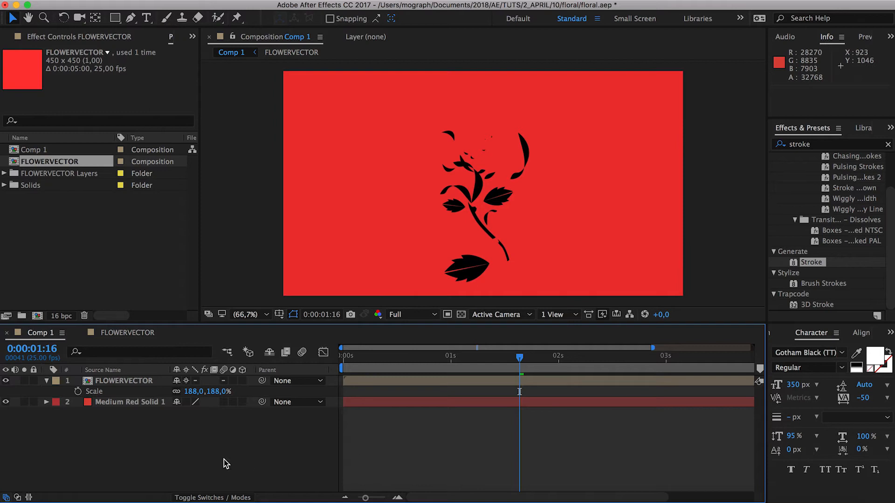
key(super+s)
key(space)
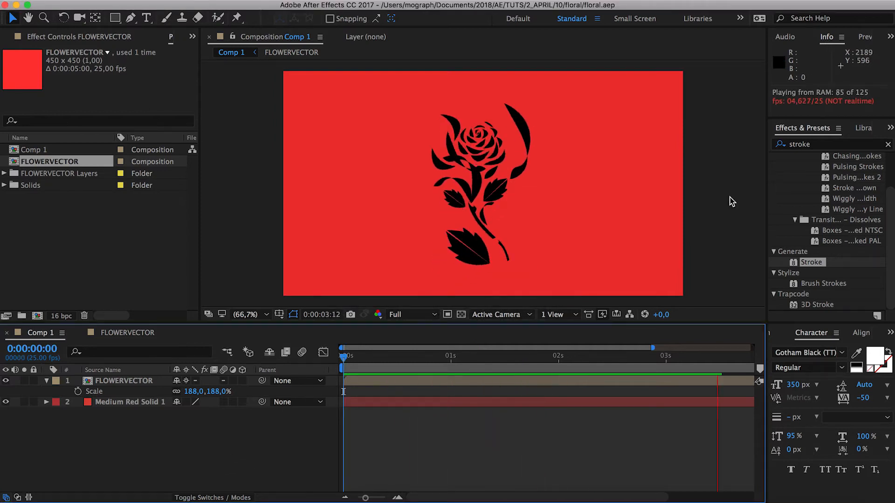
Change the red background solid's colour to white, FFFFFF
click(141, 404)
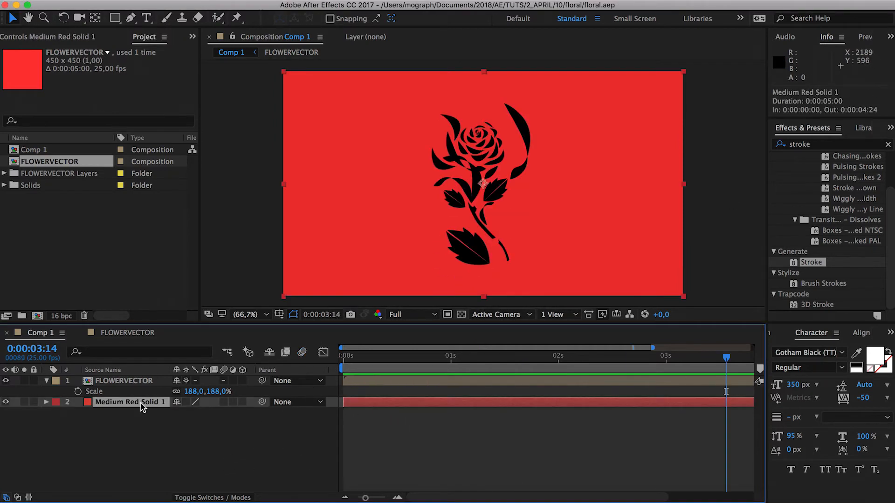
key(super+shift+y)
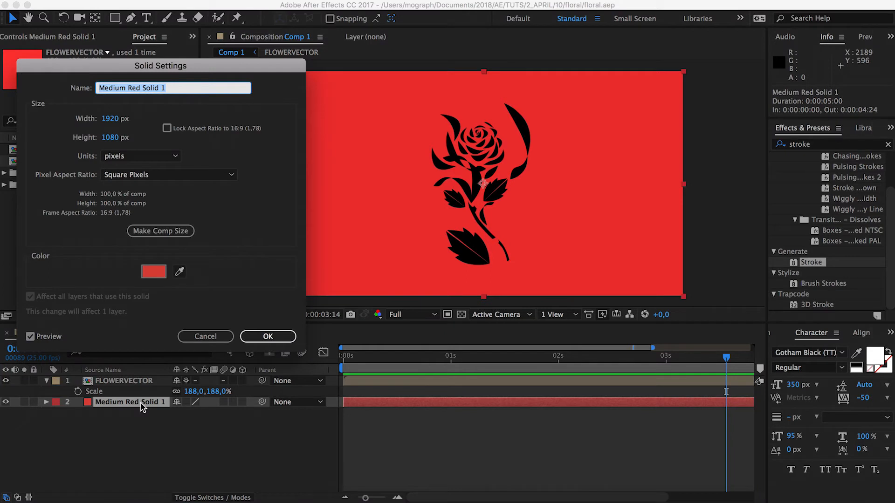
click(140, 276)
text(FFFFFF)
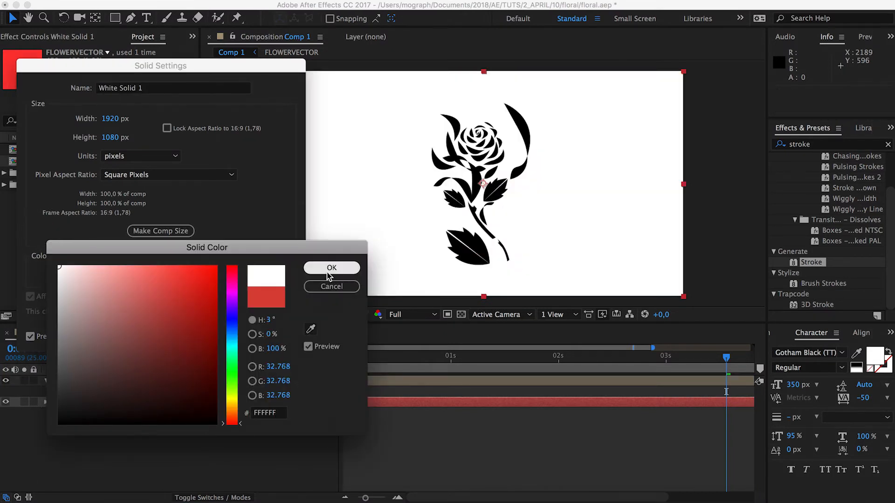
click(329, 269)
click(254, 336)
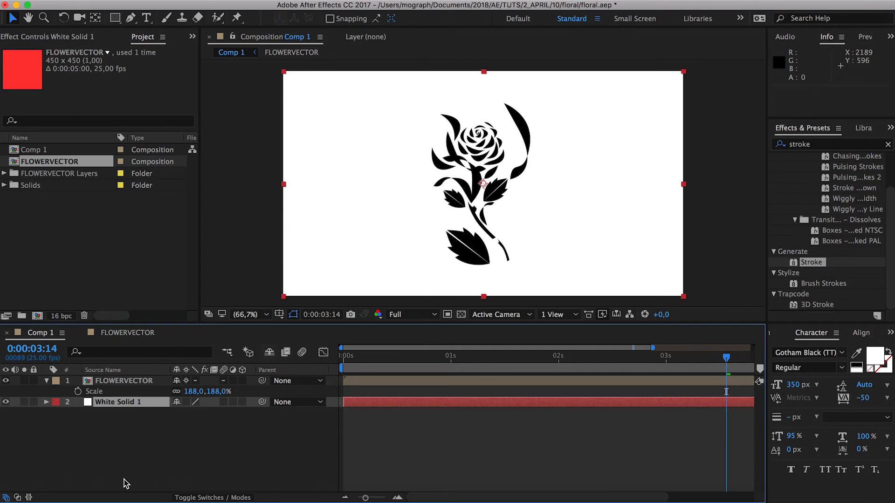
Relocate the FLOWERVECTOR layer's anchor point to the bottom centre of the rose
click(120, 382)
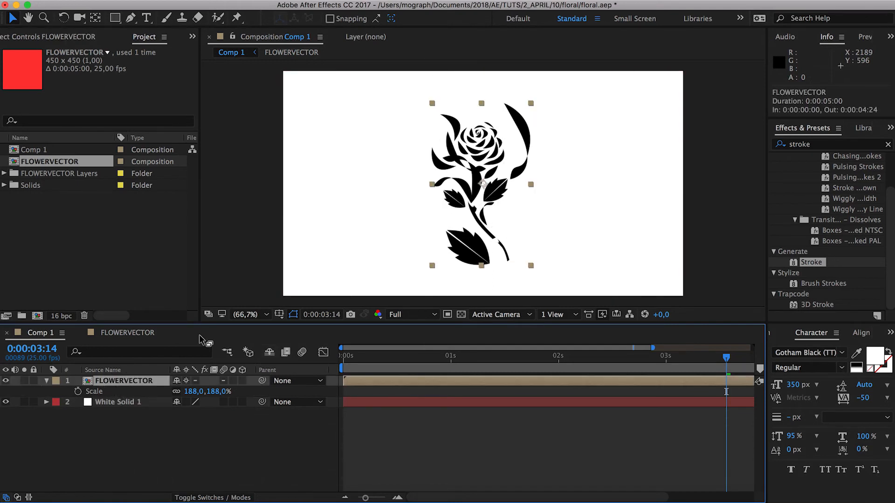
key(y)
drag(483, 184, 481, 266)
key(v)
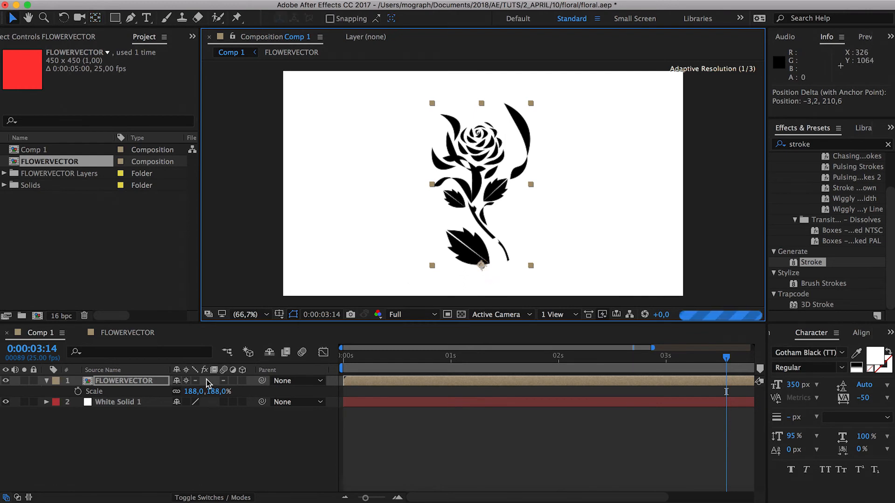
Scale the FLOWERVECTOR layer to 204% and reposition the rose near the left edge of the frame
key(s)
key(s)
drag(209, 392, 219, 391)
drag(476, 161, 339, 176)
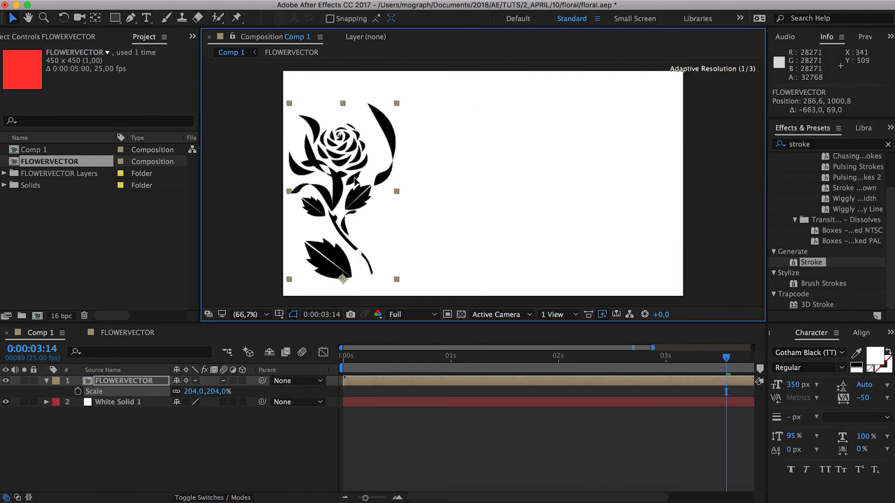
Rotate the rose clockwise by about 16.6° around its base
key(w)
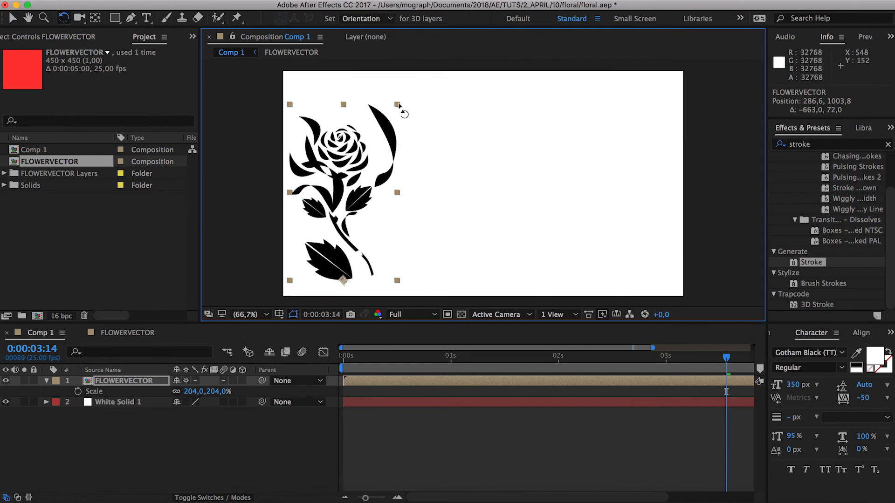
drag(399, 108, 447, 132)
key(v)
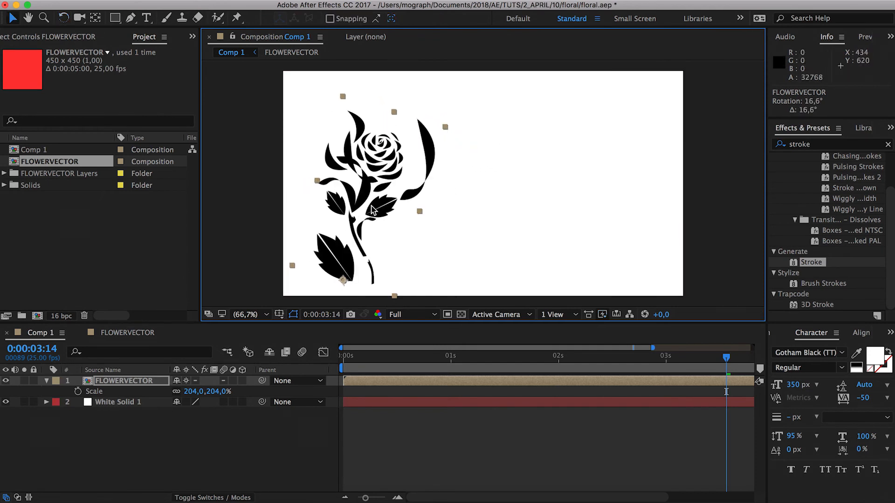
Duplicate the FLOWERVECTOR layer, then rotate and place the copy as a second rose leaning outward beside the first
click(142, 382)
key(super+d)
key(w)
key(v)
key(w)
drag(608, 140, 565, 104)
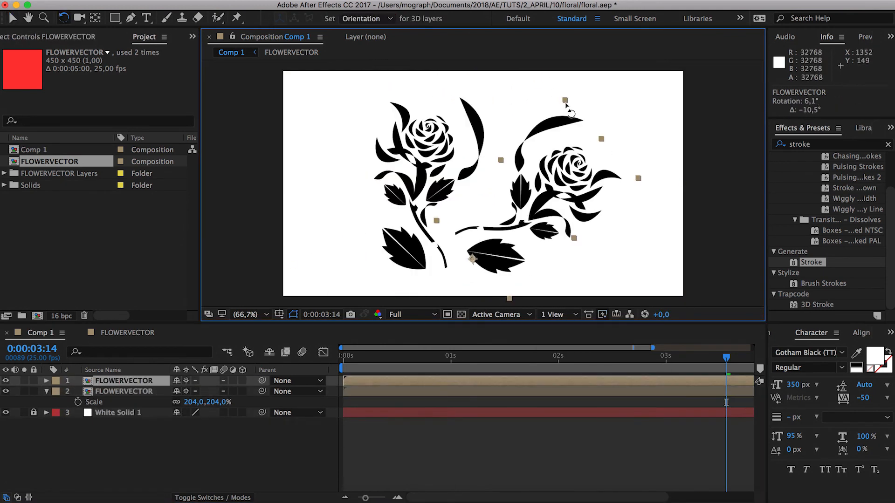
key(v)
drag(524, 200, 549, 198)
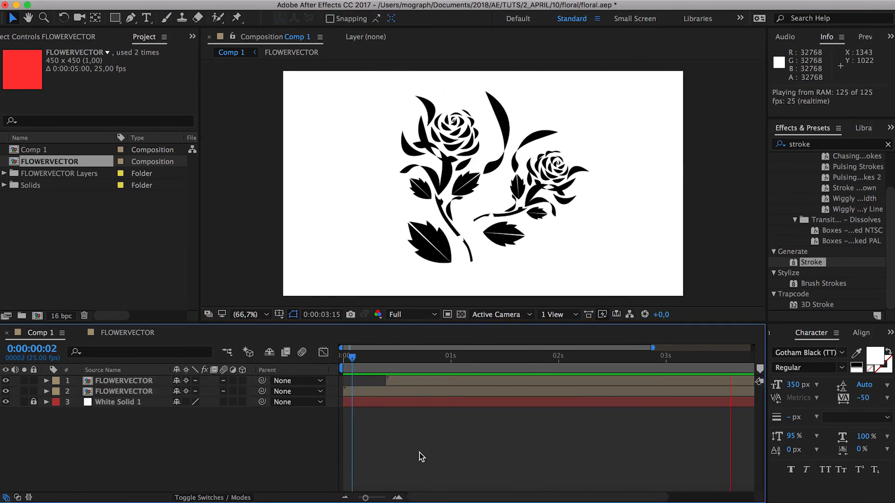